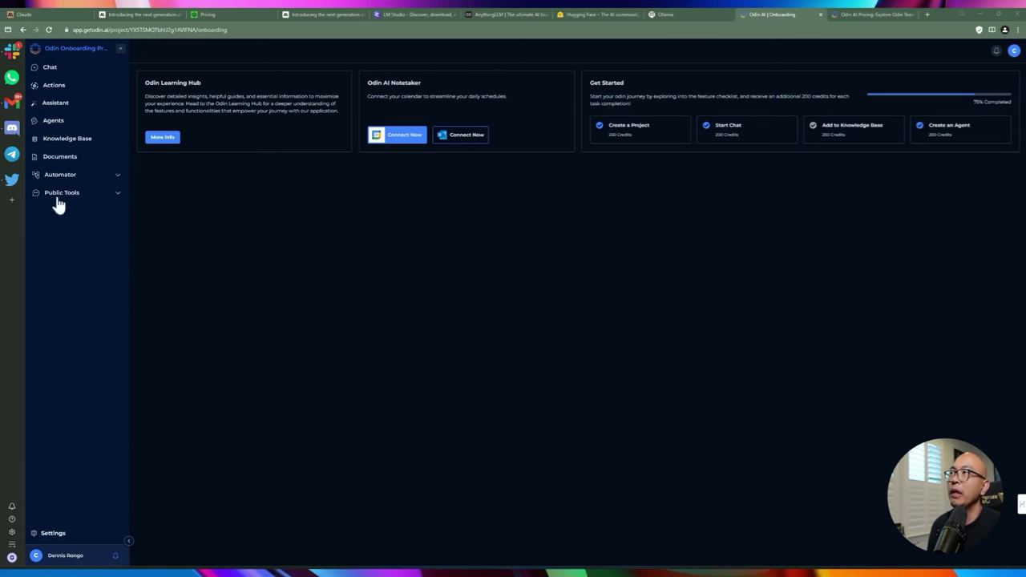
Step: Open the My Account page from the profile options
left_click(1014, 51)
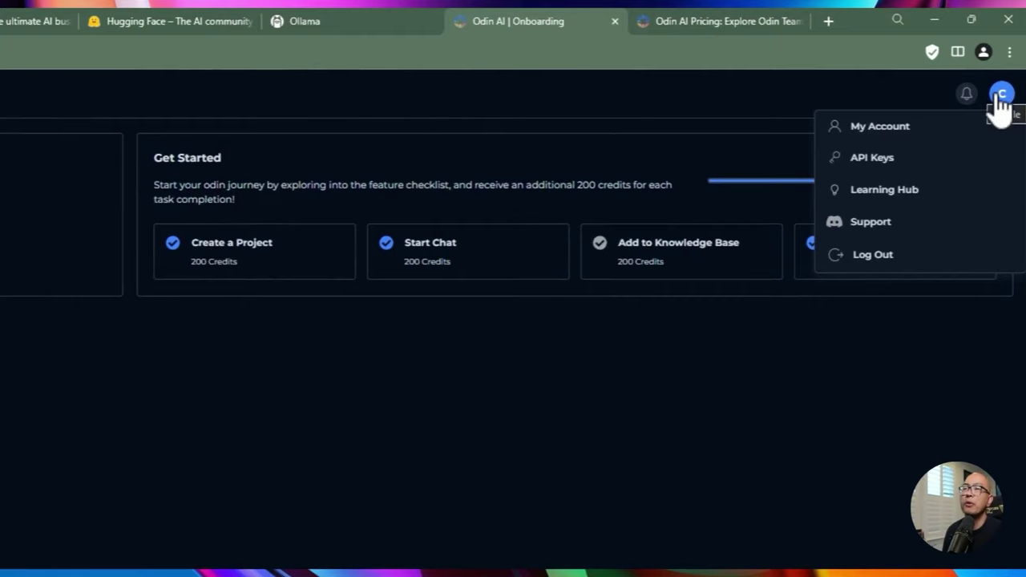
left_click(750, 404)
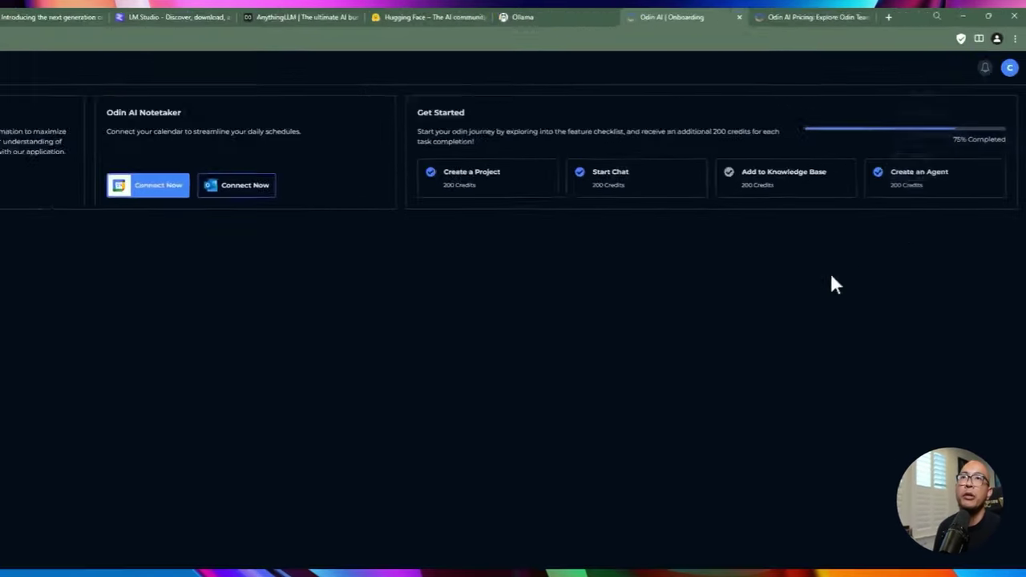
left_click(1008, 67)
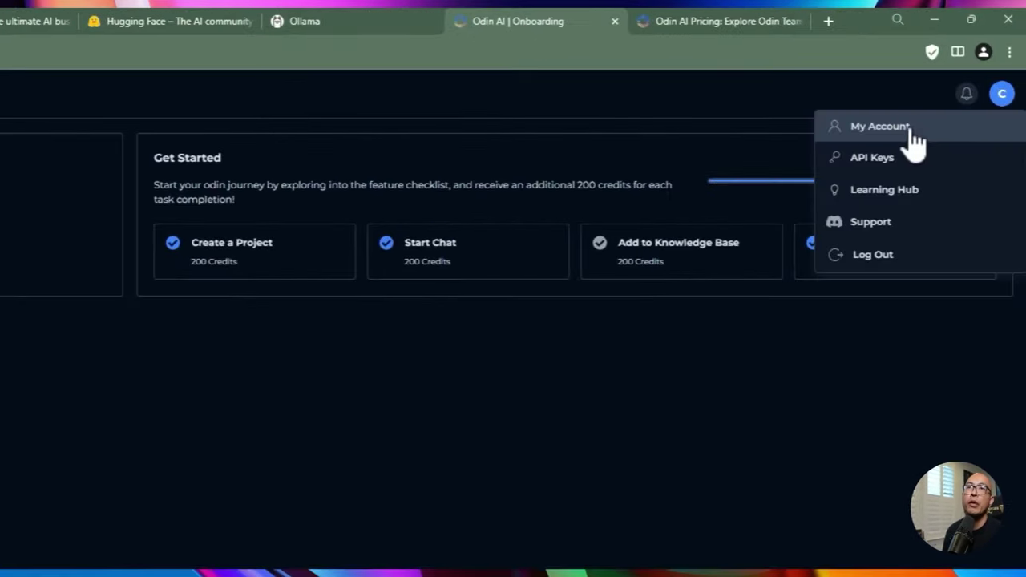
left_click(911, 142)
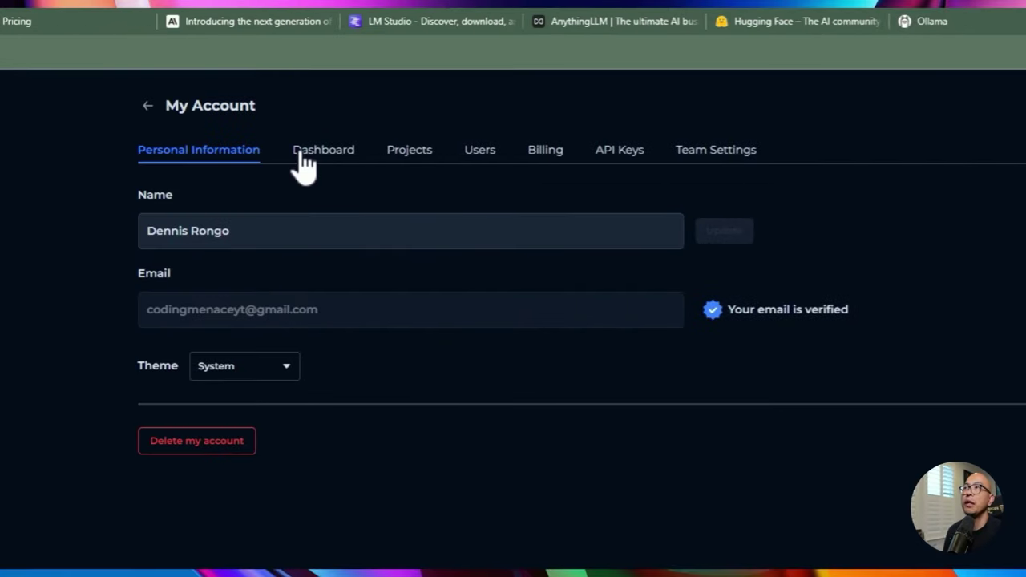
Step: Review the account's Dashboard, Projects and Users sections
left_click(302, 154)
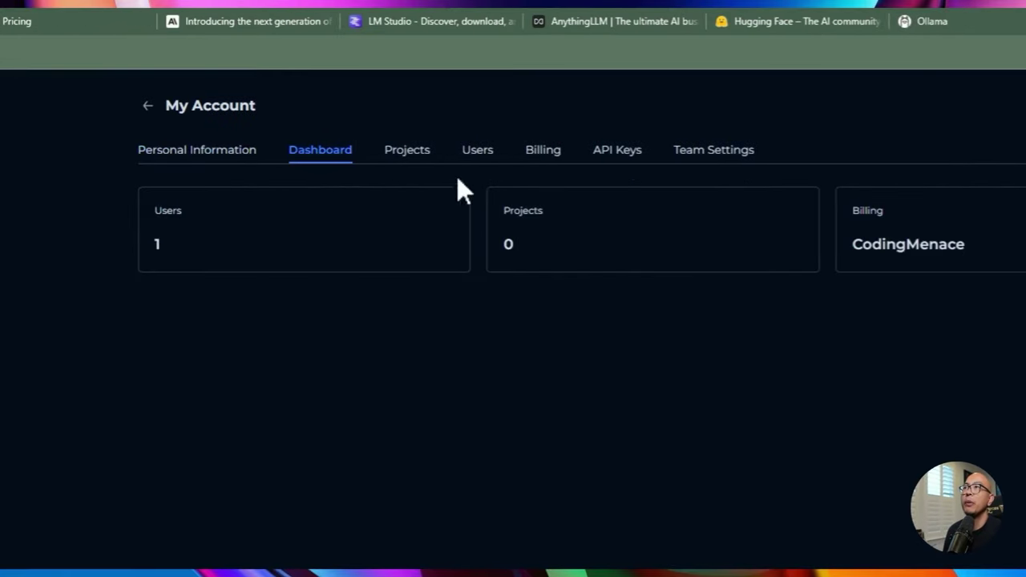
left_click(409, 156)
left_click(481, 157)
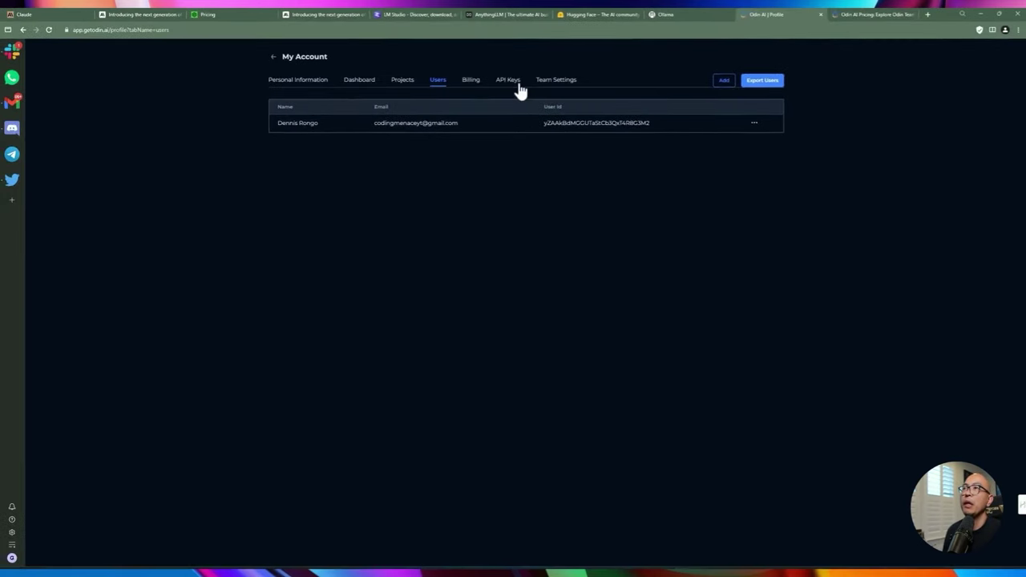
Step: View the account's API Keys section and the form for creating a new key, then dismiss the form without generating one
left_click(511, 82)
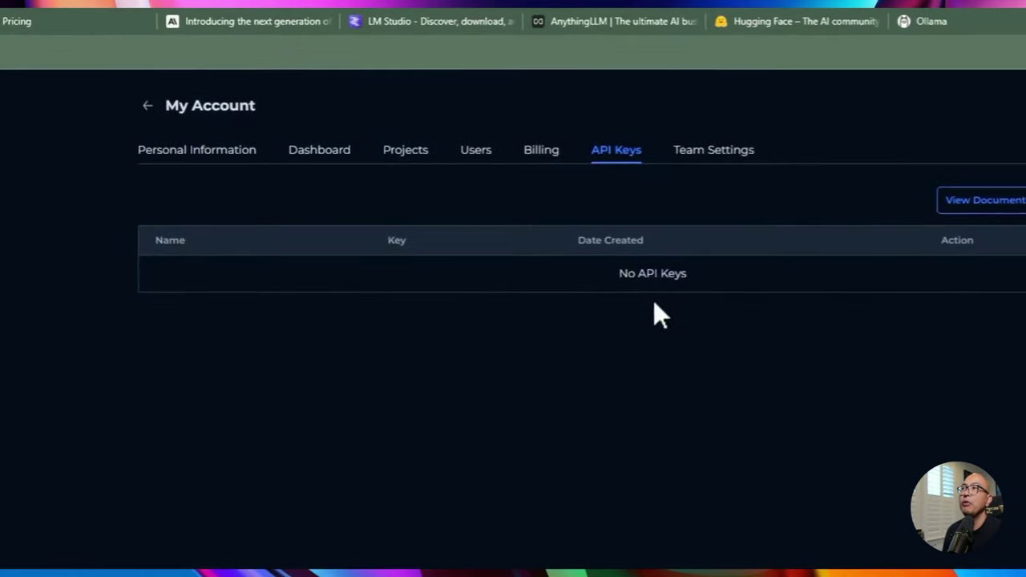
left_click(770, 210)
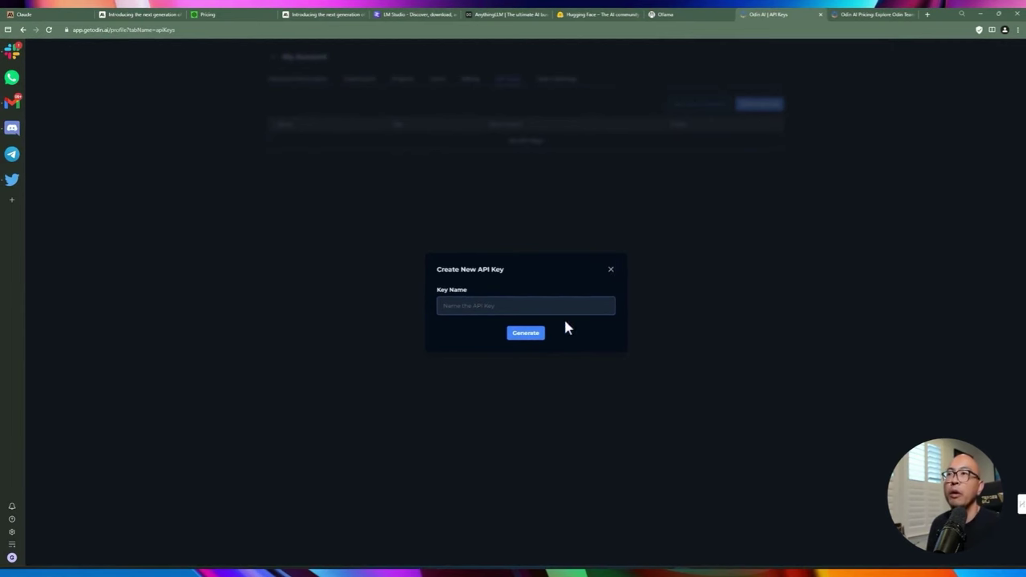
left_click(612, 271)
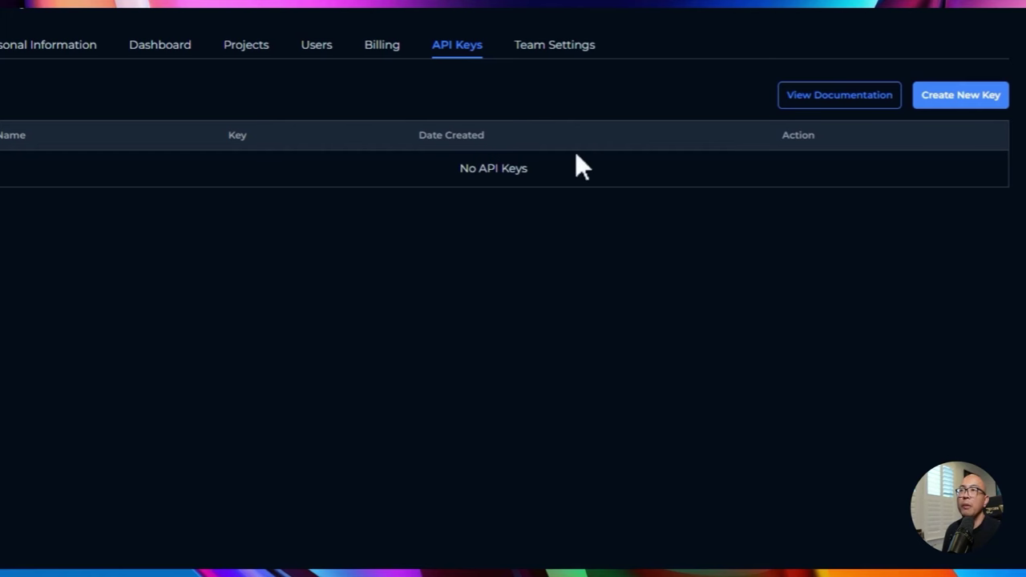
Step: Open Team Settings and examine the team name and the Bring Your Own Key fields for OpenAI and Anthropic
left_click(546, 48)
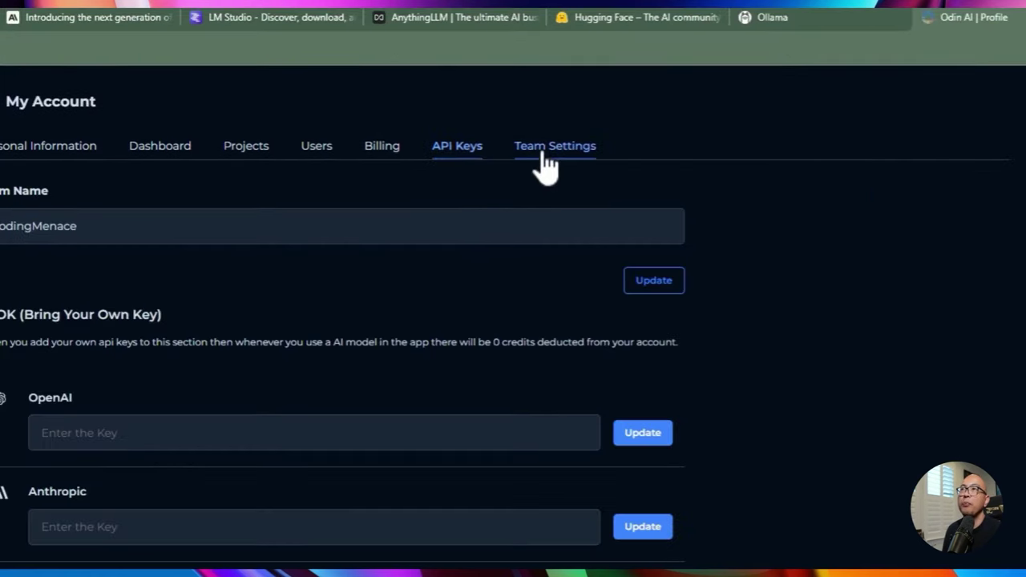
left_click(545, 161)
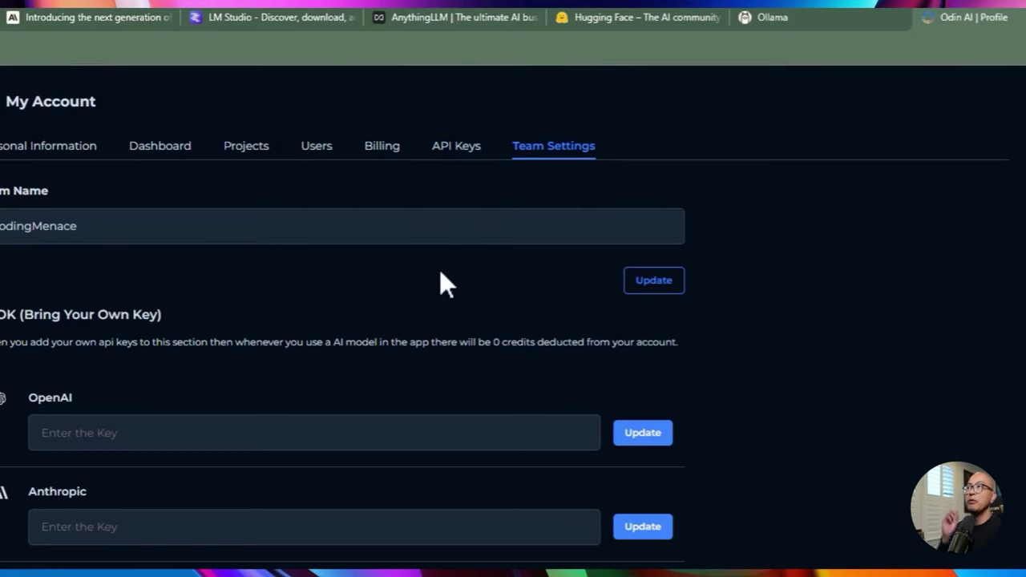
double_click(112, 234)
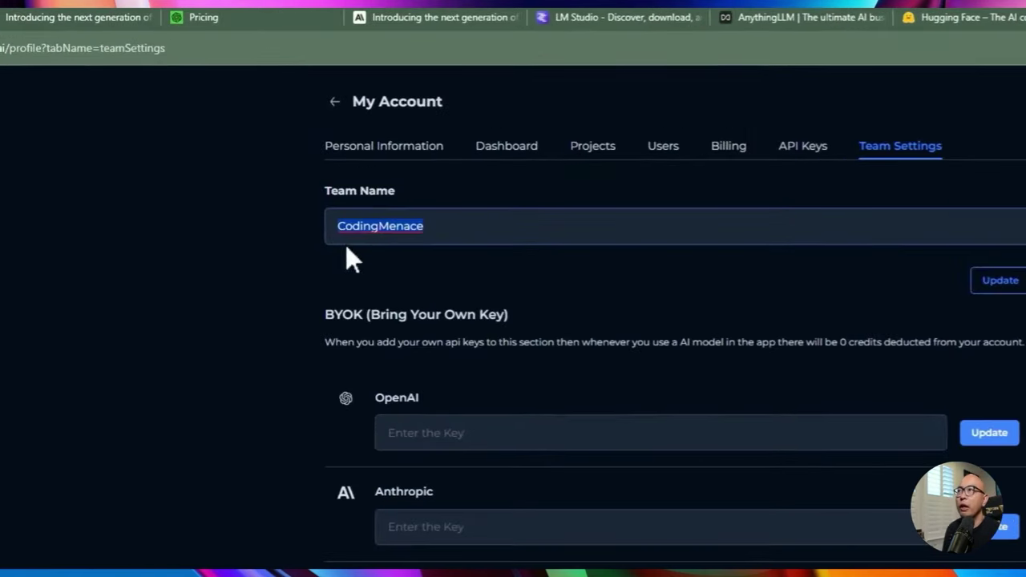
left_click_drag(334, 314, 375, 306)
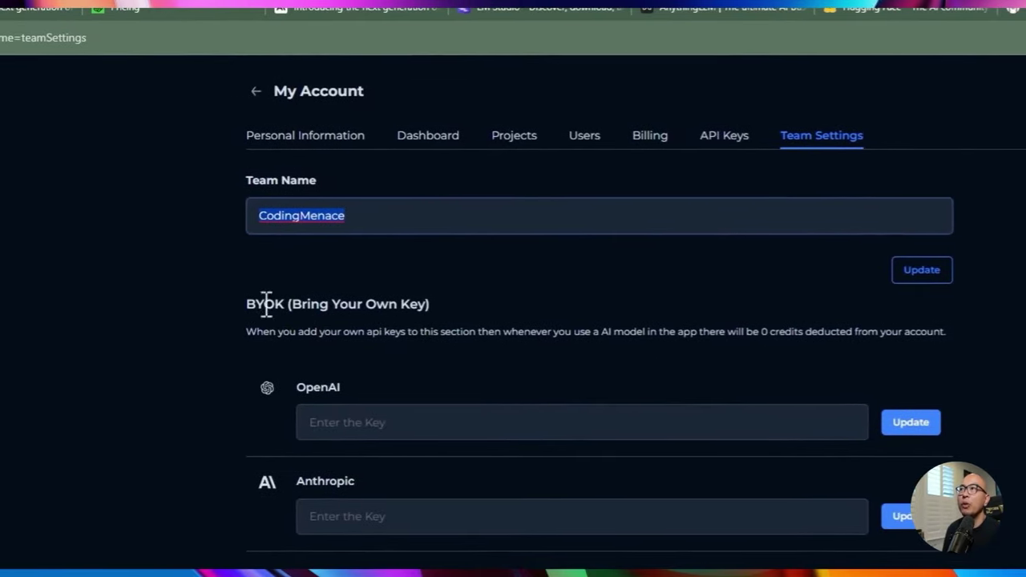
left_click(394, 312)
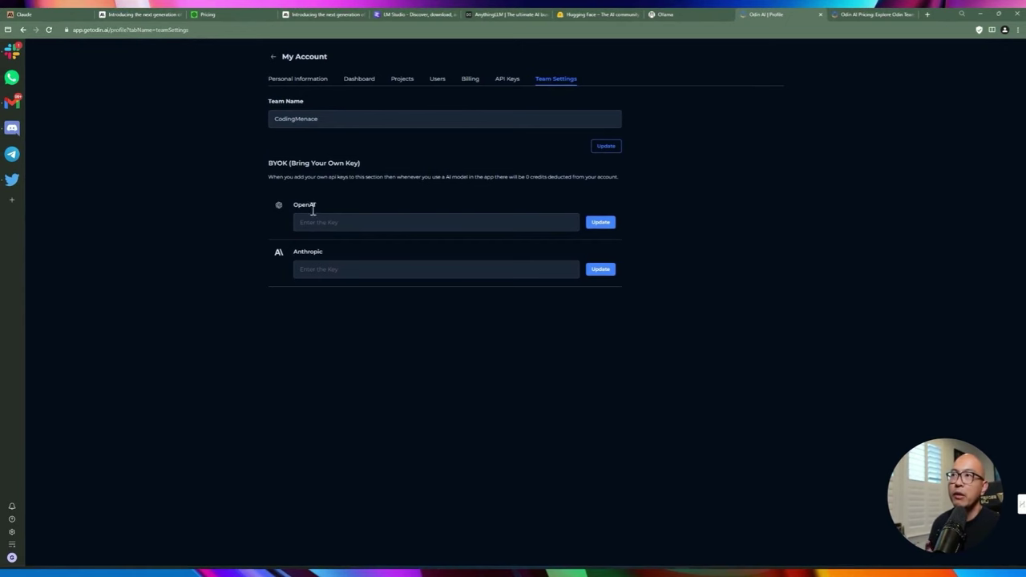
left_click_drag(299, 205, 315, 205)
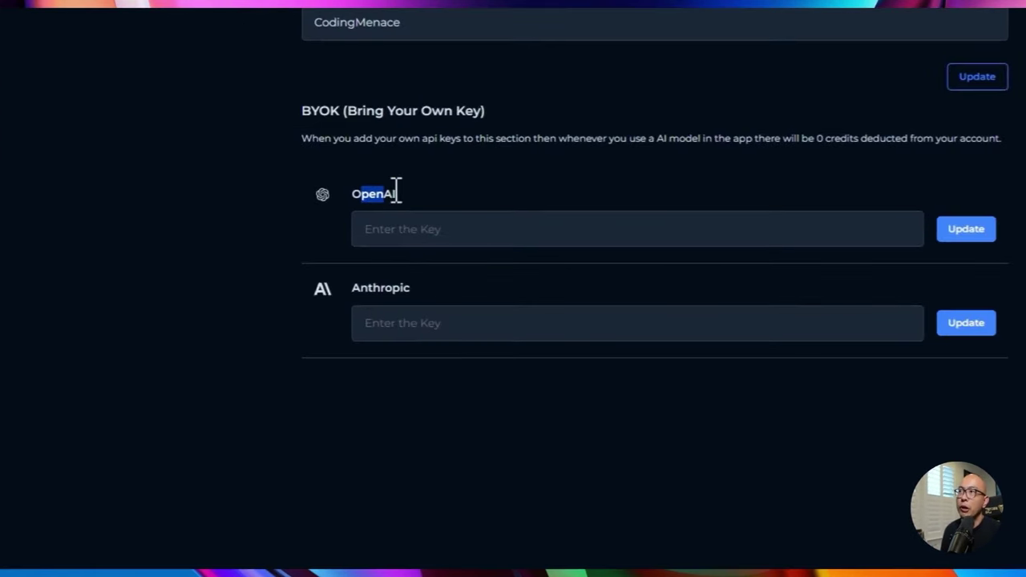
left_click_drag(396, 193, 391, 196)
left_click(403, 189)
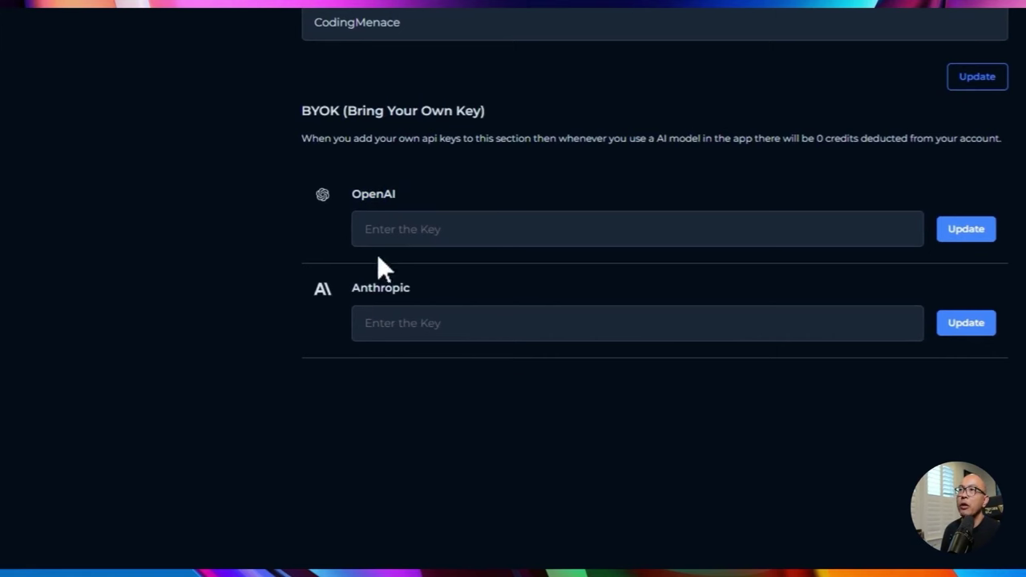
left_click_drag(352, 293, 520, 322)
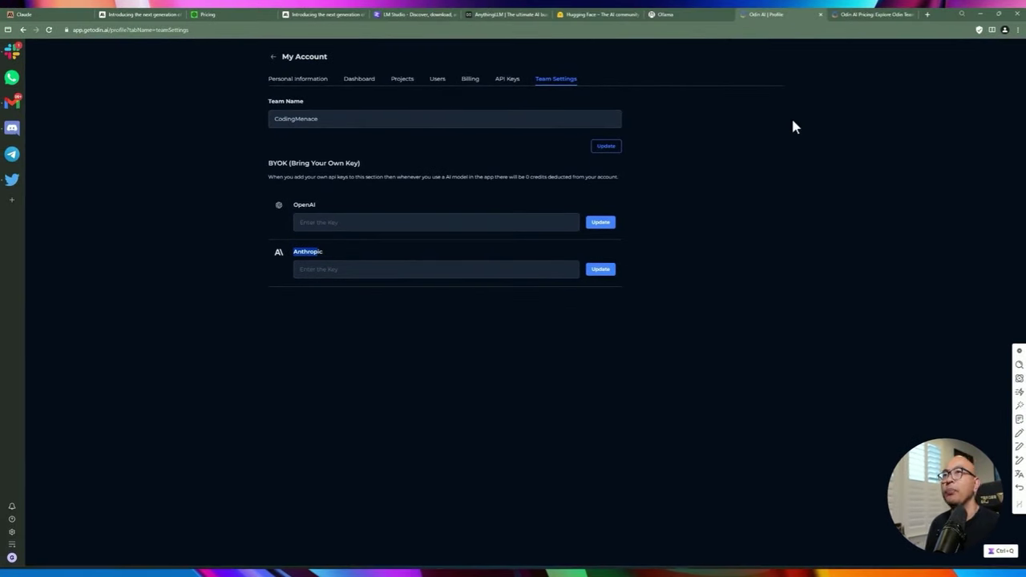
Step: Return to the Odin Onboarding Project and review its settings for Members, Security Logs, Roles, Style Guide, Fine Tuning and API Keys
left_click(272, 62)
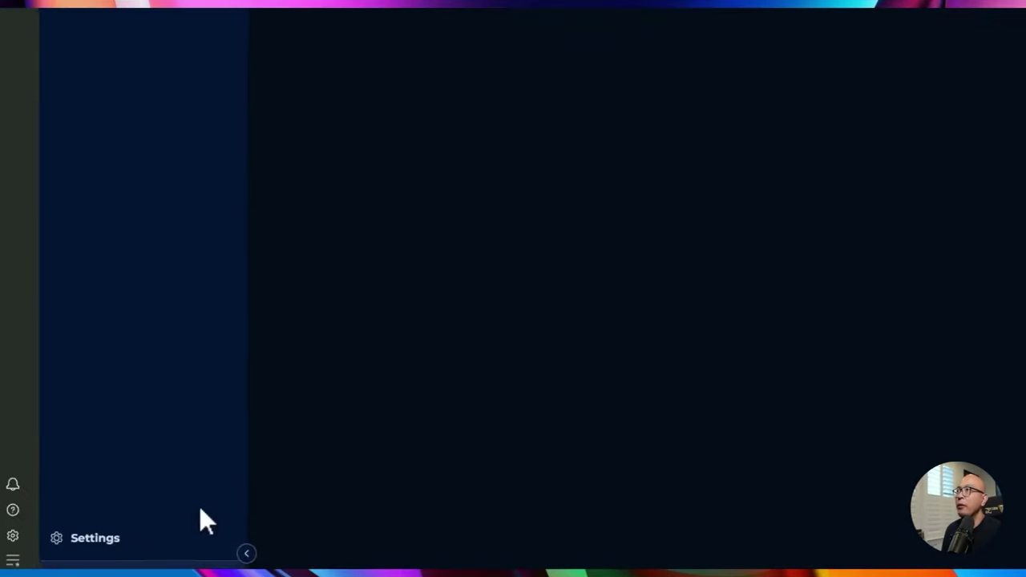
left_click(49, 533)
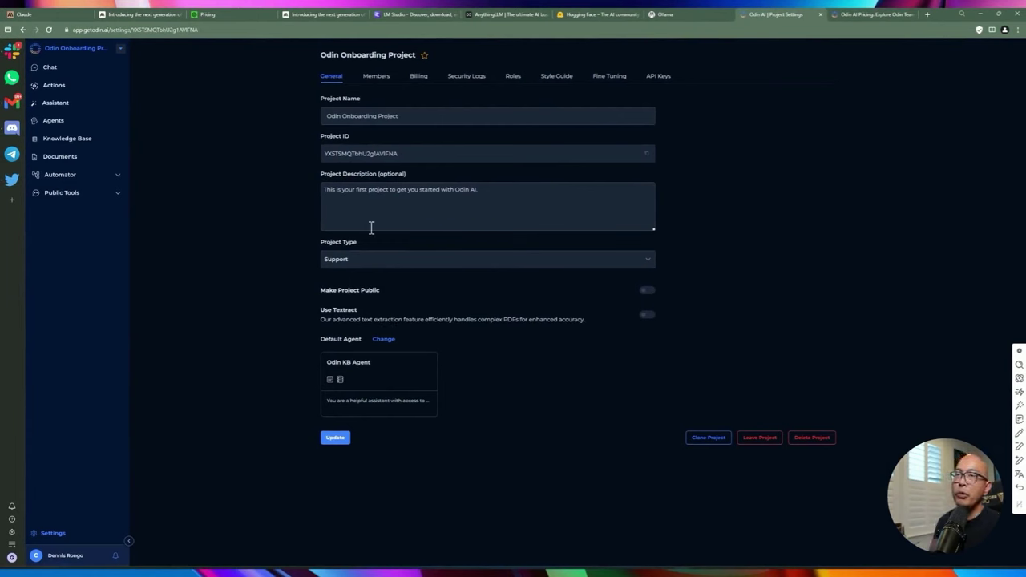
left_click(373, 80)
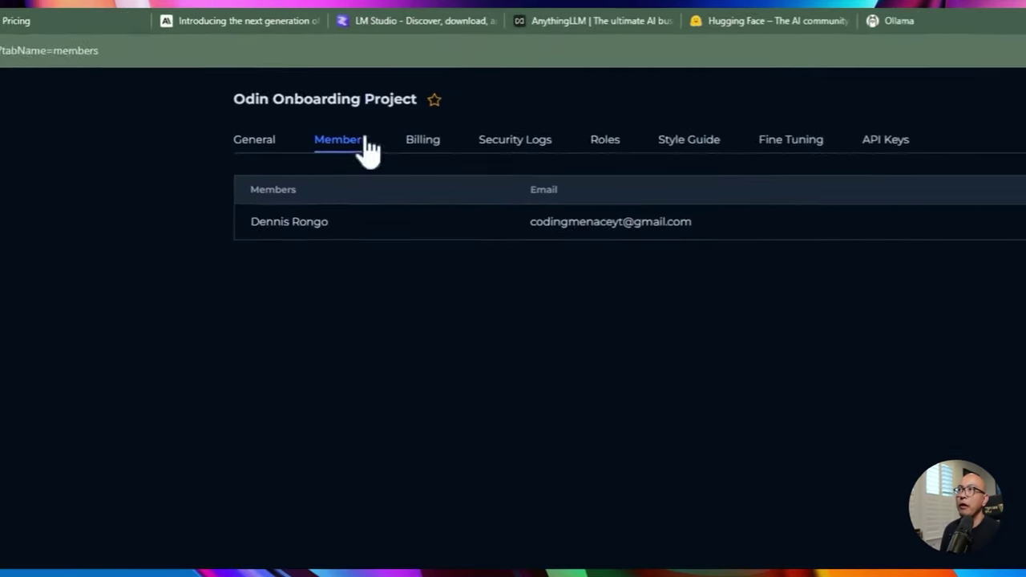
left_click(465, 76)
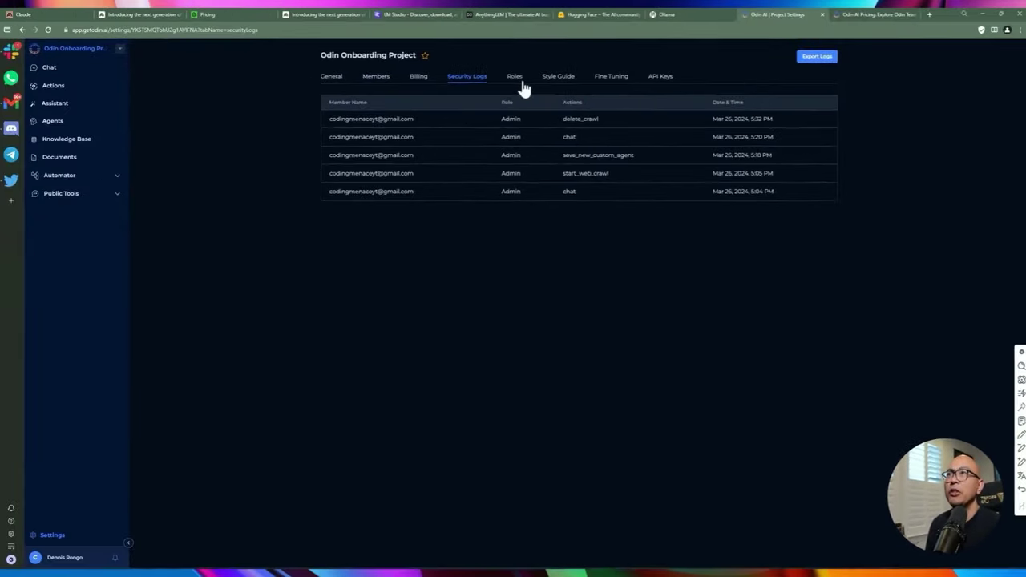
left_click(613, 145)
left_click(568, 146)
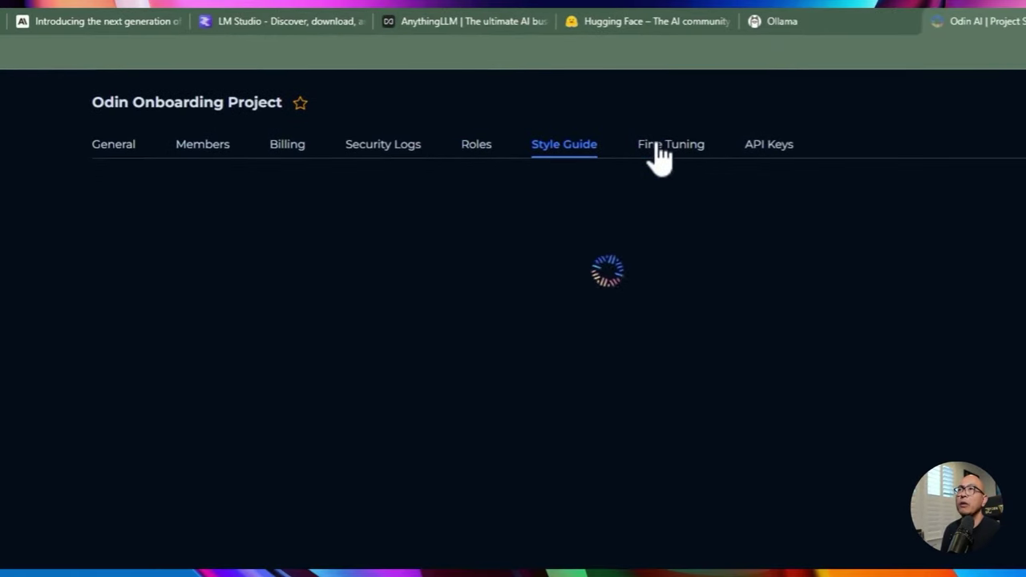
left_click(658, 148)
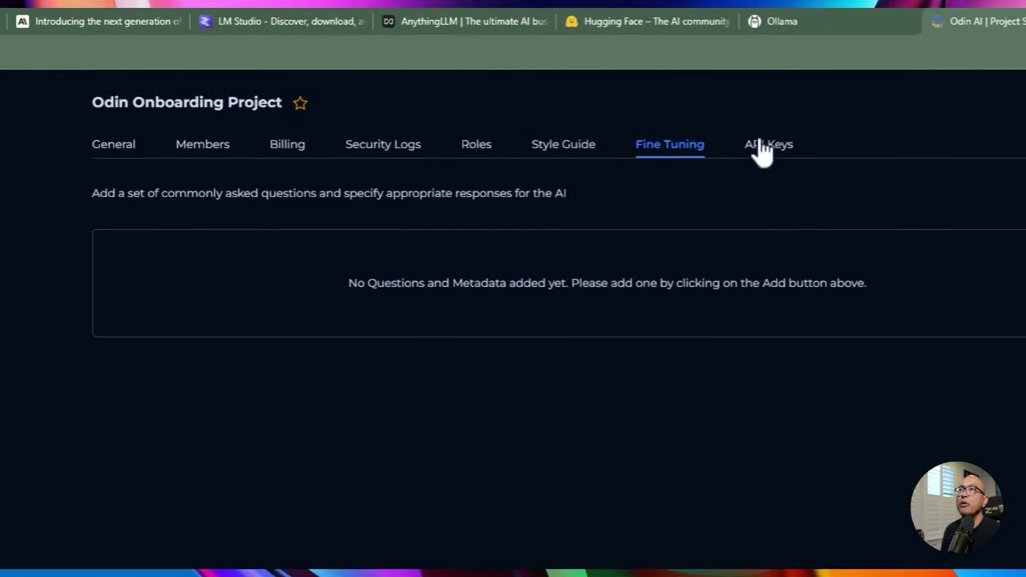
left_click(759, 147)
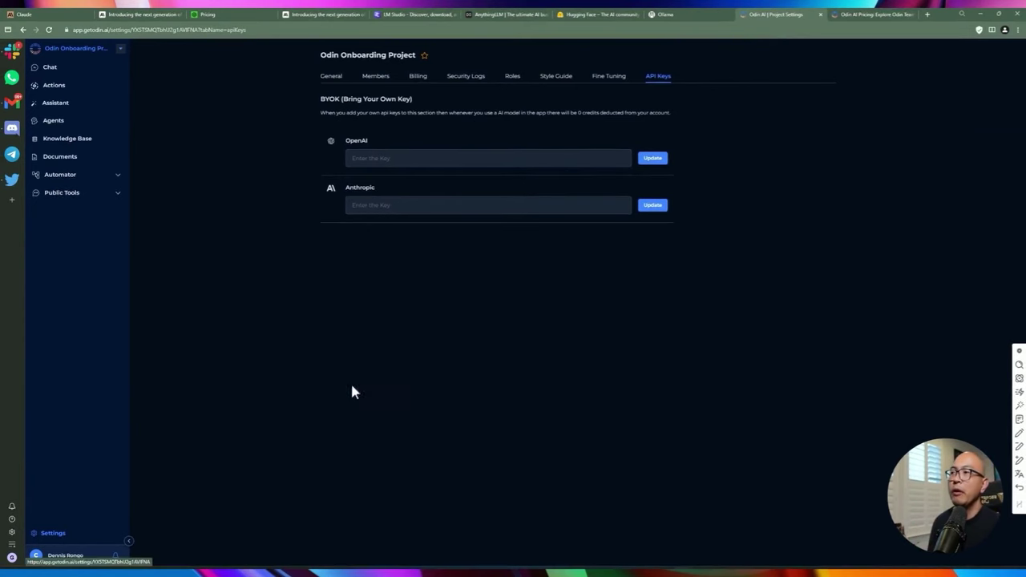
left_click(120, 48)
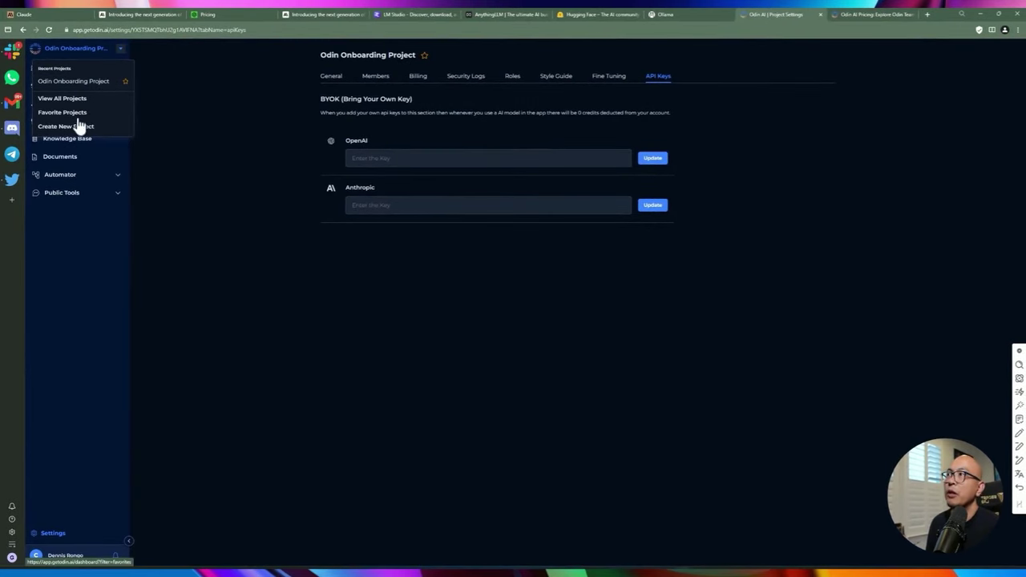
left_click(211, 139)
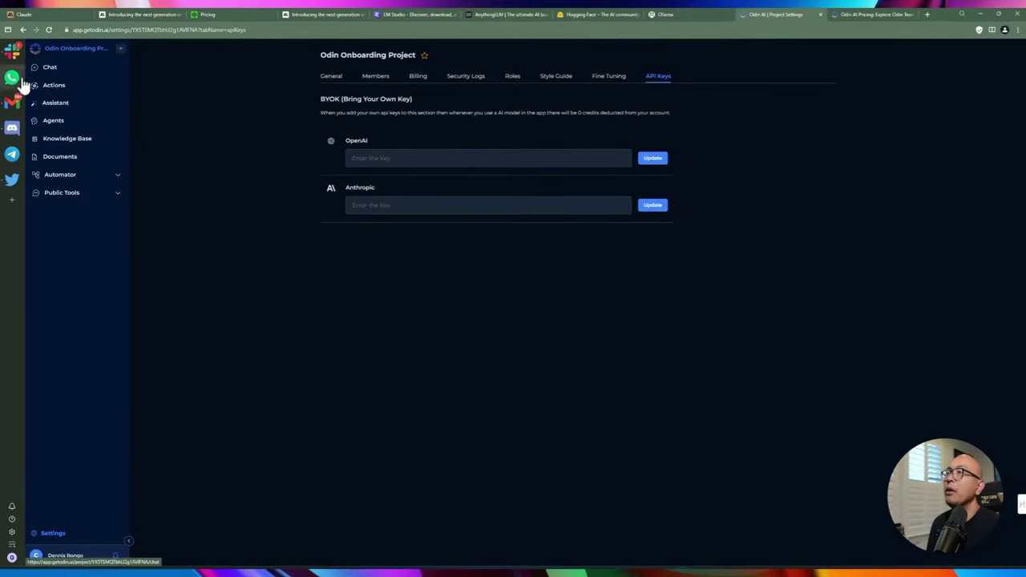
Step: Open the project's Chat area and load the existing conversation titled "ActivePieces is a project..."
left_click(48, 72)
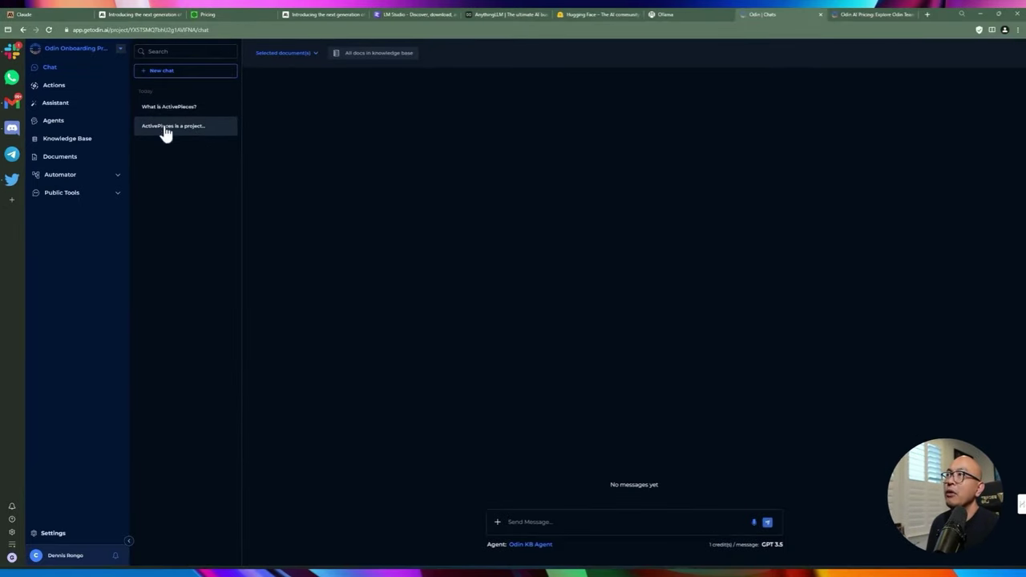
left_click(165, 133)
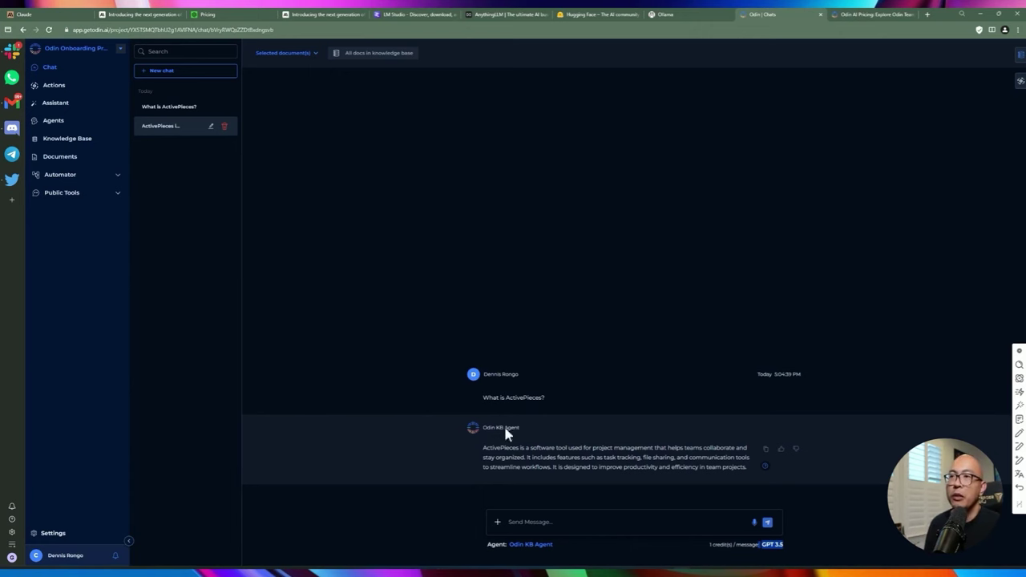
Step: Browse the available agents for the chat and select the Odin Google Search Agent
left_click(547, 550)
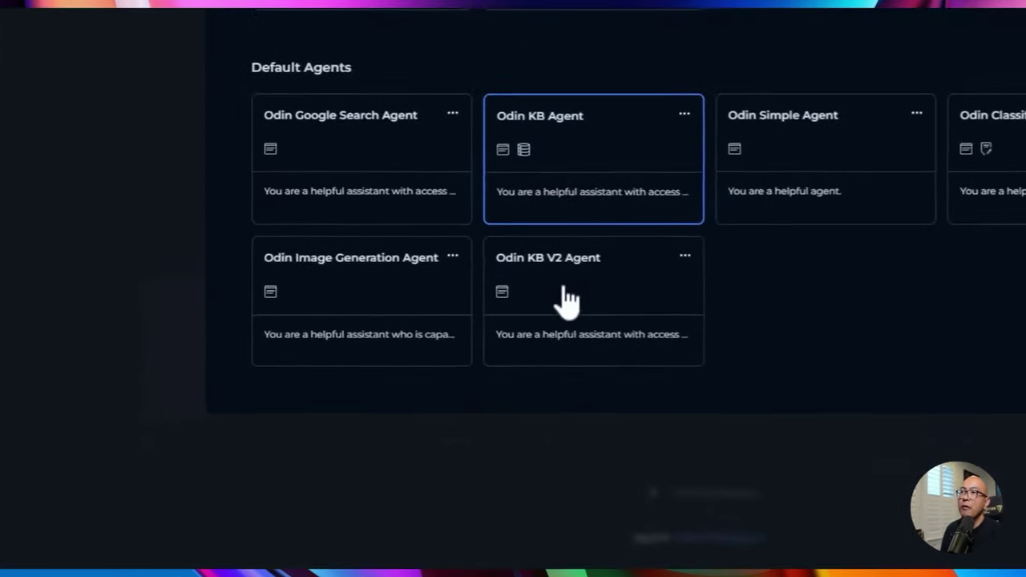
left_click(458, 427)
left_click(718, 519)
scroll(552, 361, "up", 3)
left_click(553, 433)
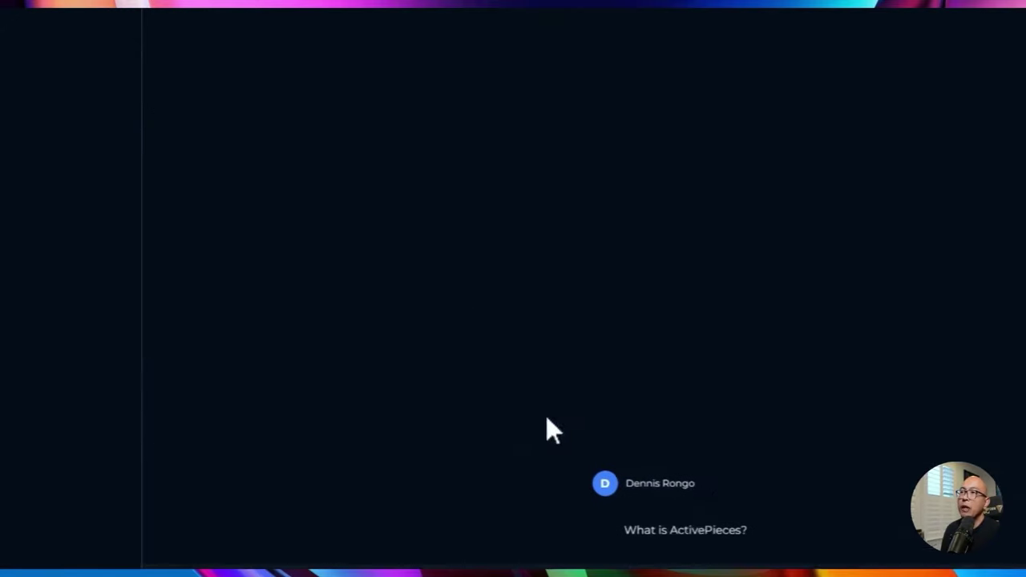
left_click(694, 524)
scroll(401, 171, "up", 1)
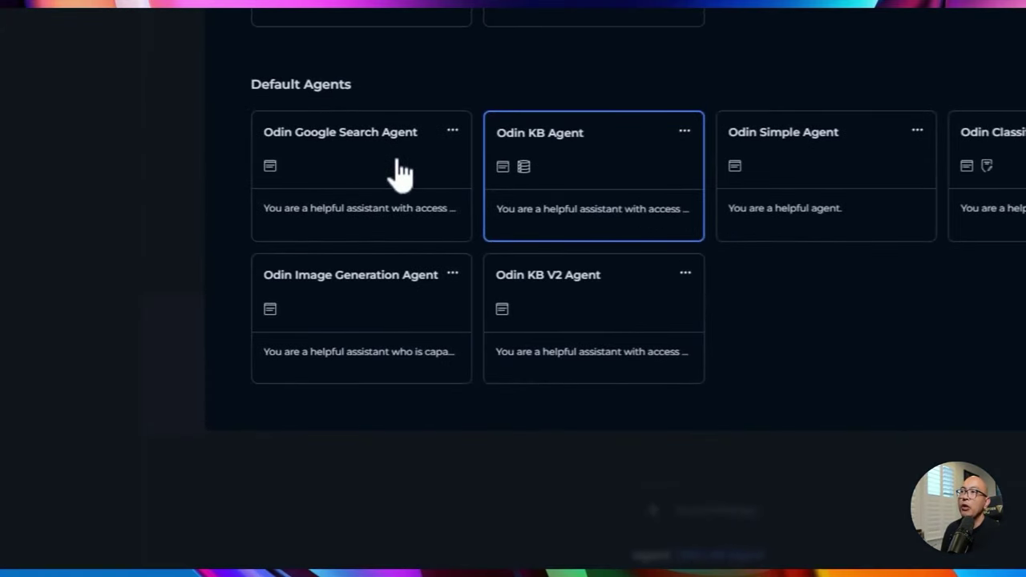
left_click_drag(418, 157, 295, 162)
left_click(435, 195)
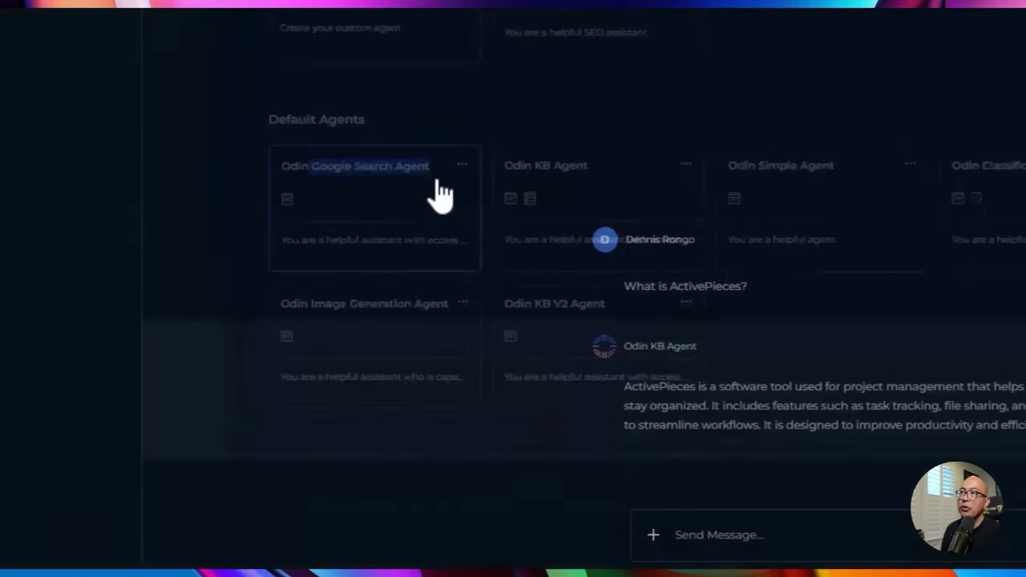
Step: Open the custom SEO assistant agent for editing from the chat's agent list
left_click(733, 525)
scroll(417, 208, "up", 1)
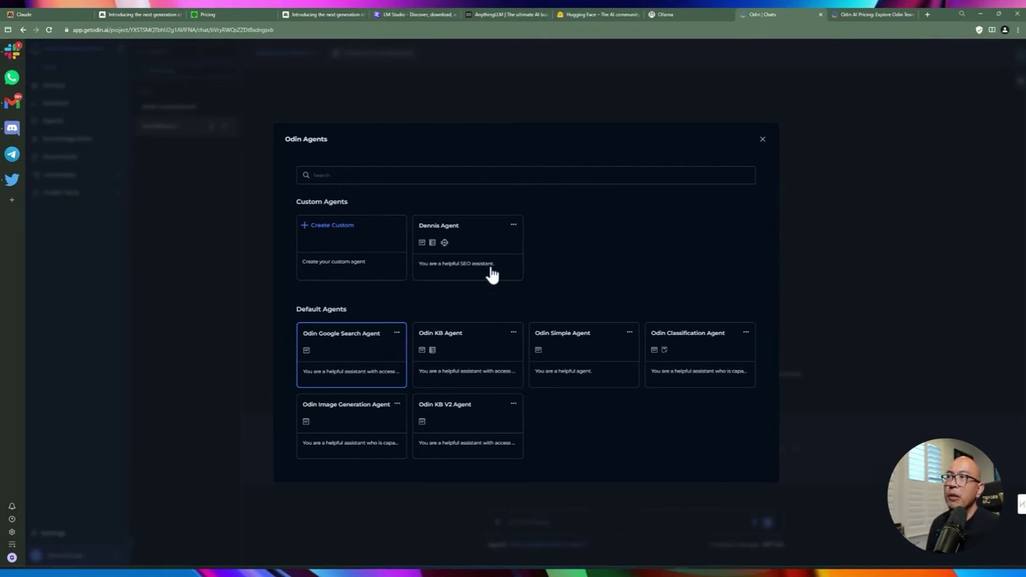
left_click(512, 227)
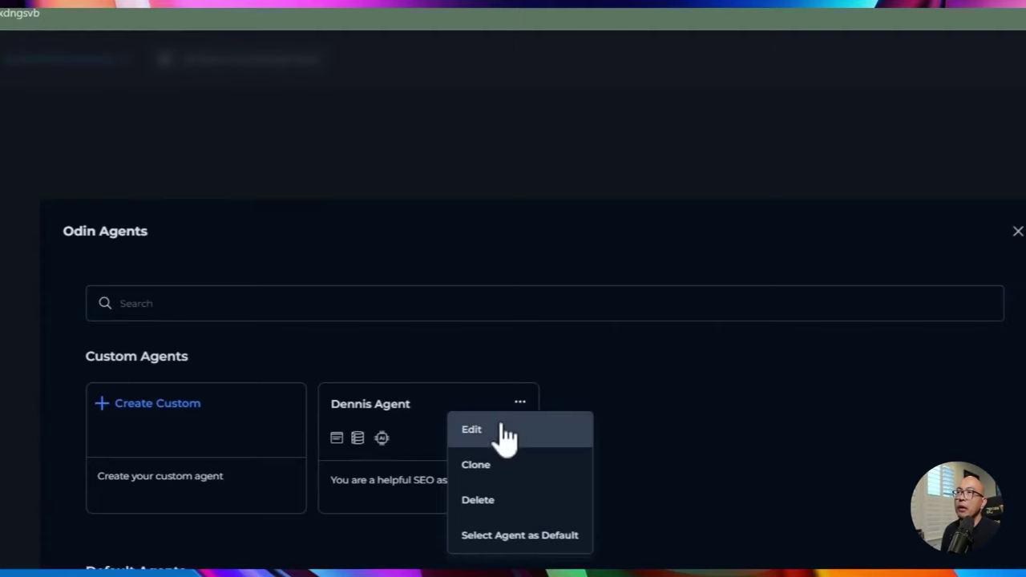
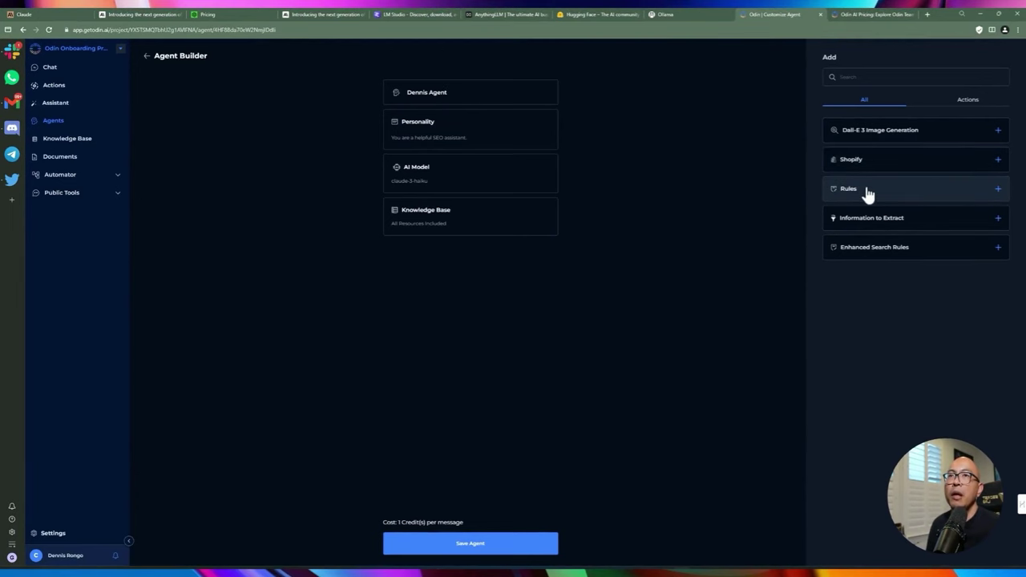
Step: Review the actions that can be added to the agent and its Personality instructions
left_click(966, 100)
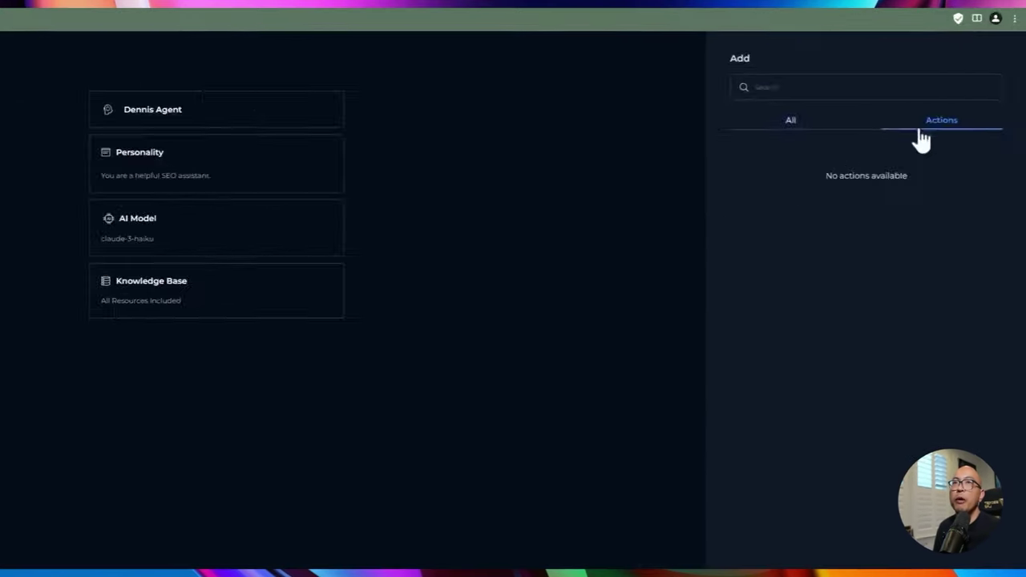
left_click(864, 99)
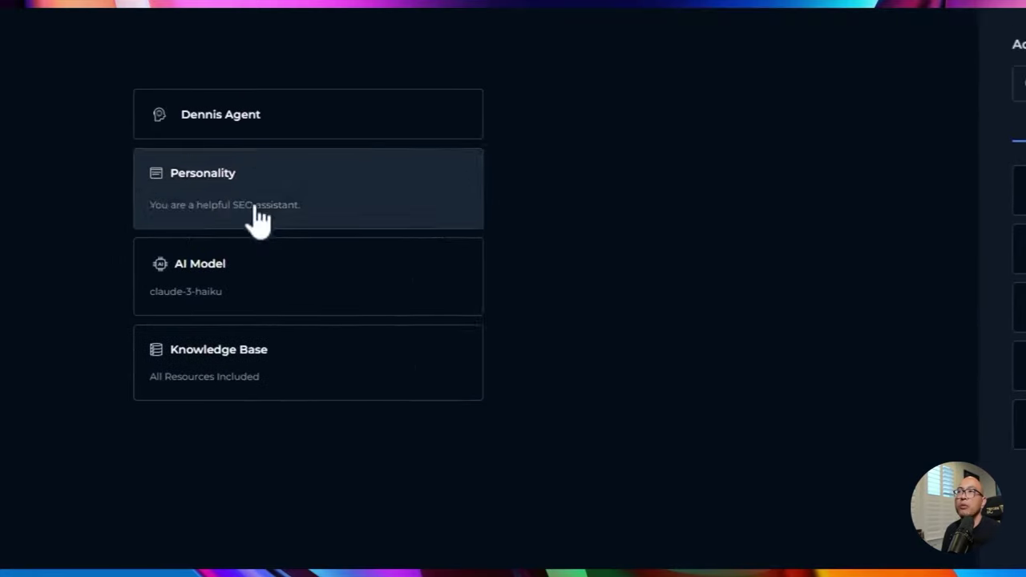
left_click(259, 238)
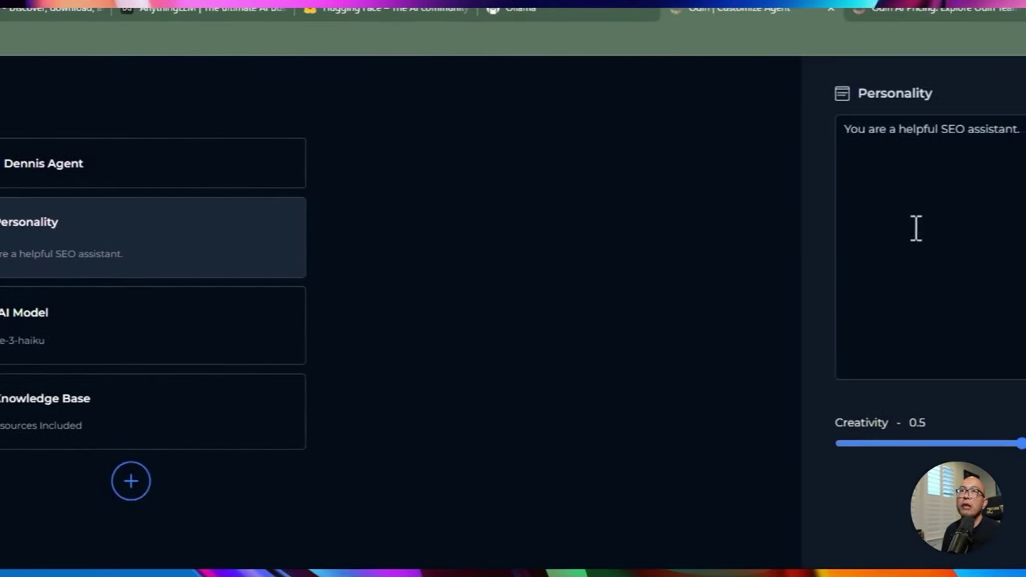
left_click(957, 160)
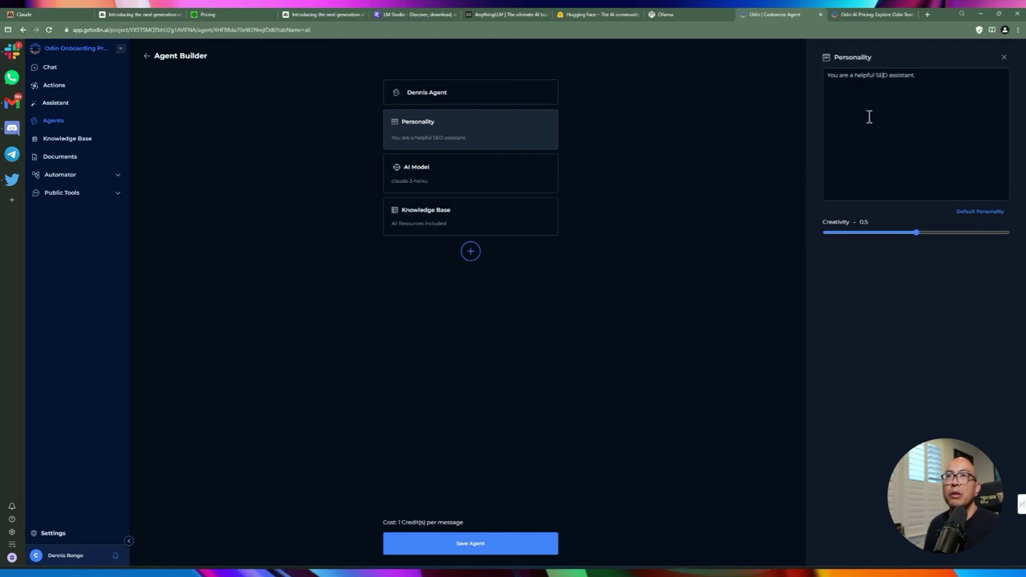
left_click_drag(932, 76, 820, 75)
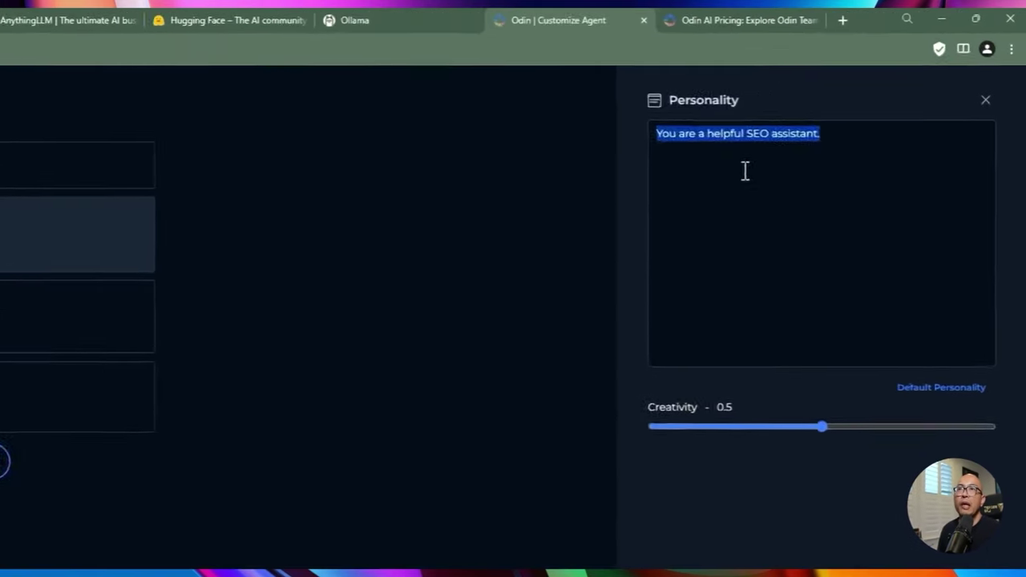
left_click(874, 93)
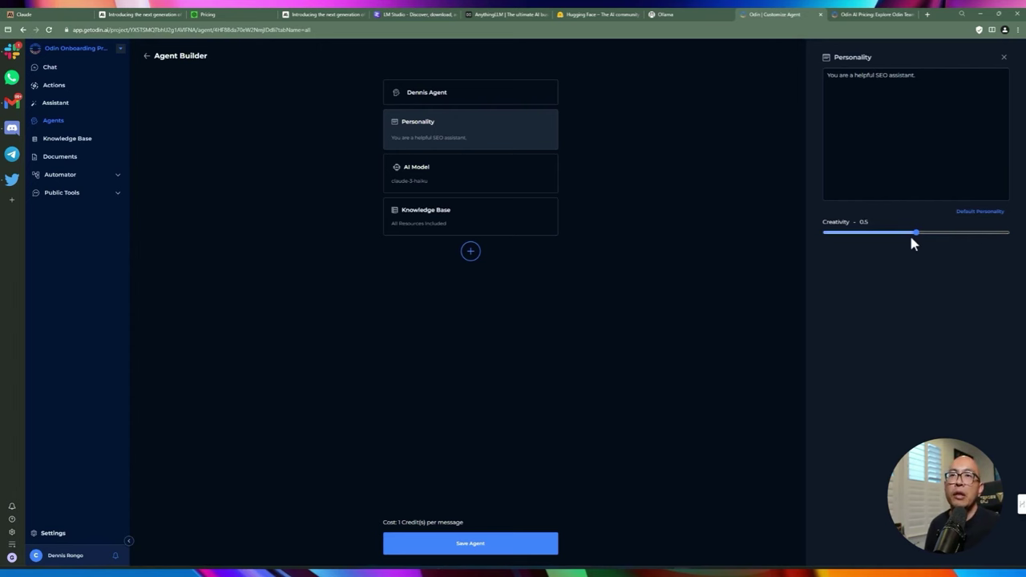
Step: Try the agent's Creativity at 1 and 0, and settle on 0.47
left_click_drag(917, 234, 1001, 231)
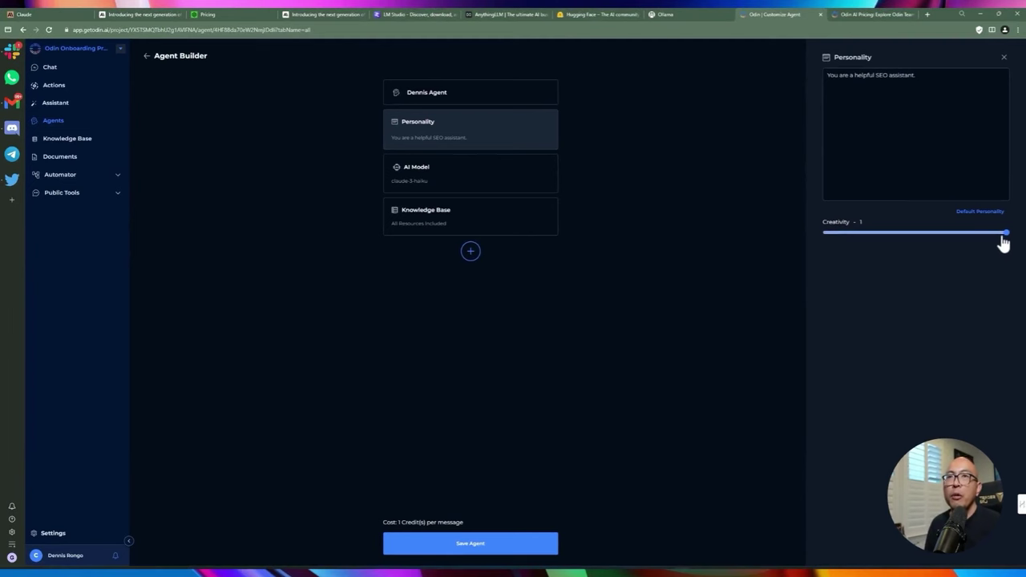
left_click_drag(1004, 237, 817, 240)
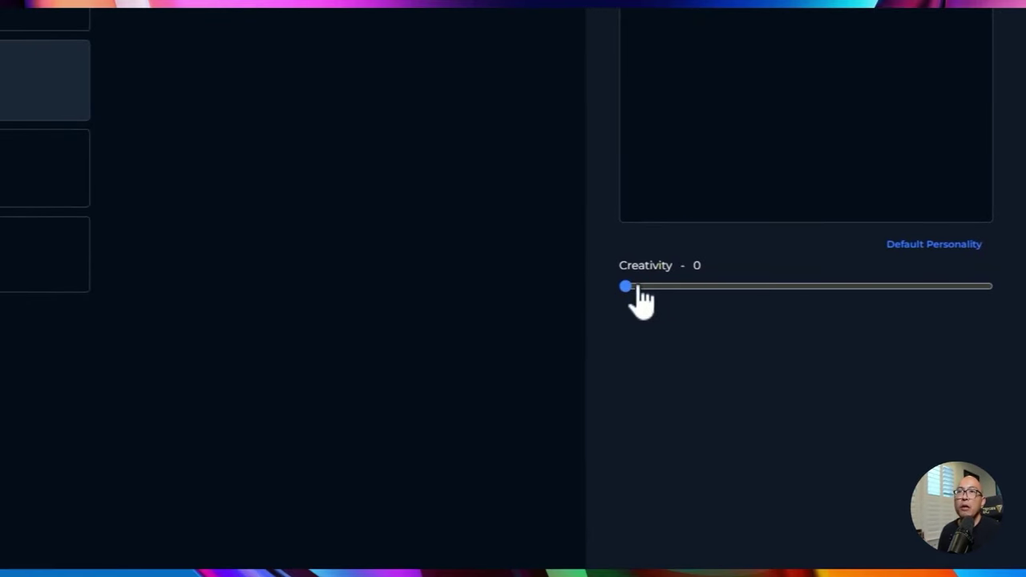
left_click_drag(631, 290, 779, 291)
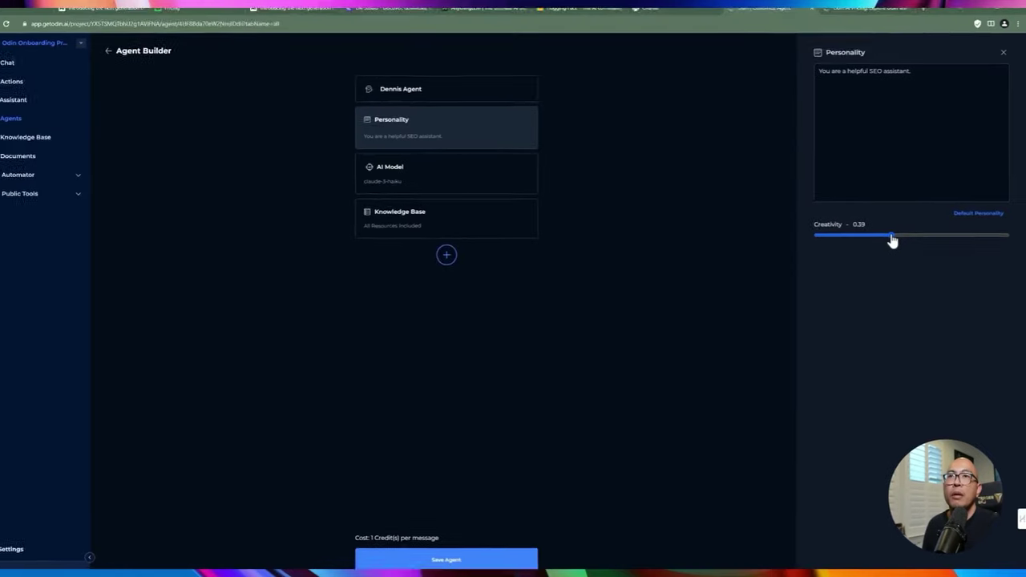
left_click_drag(905, 235, 912, 233)
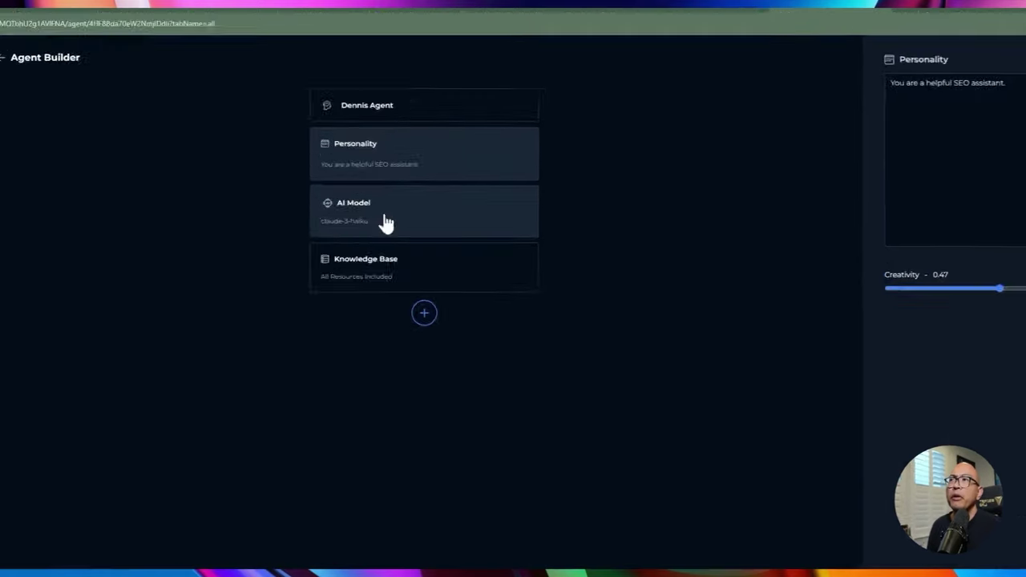
Step: Try GPT 3.5, Gemini Pro and Mixtral 8x7b as the agent's AI model, and settle on Claude 3 Sonnet
left_click(385, 223)
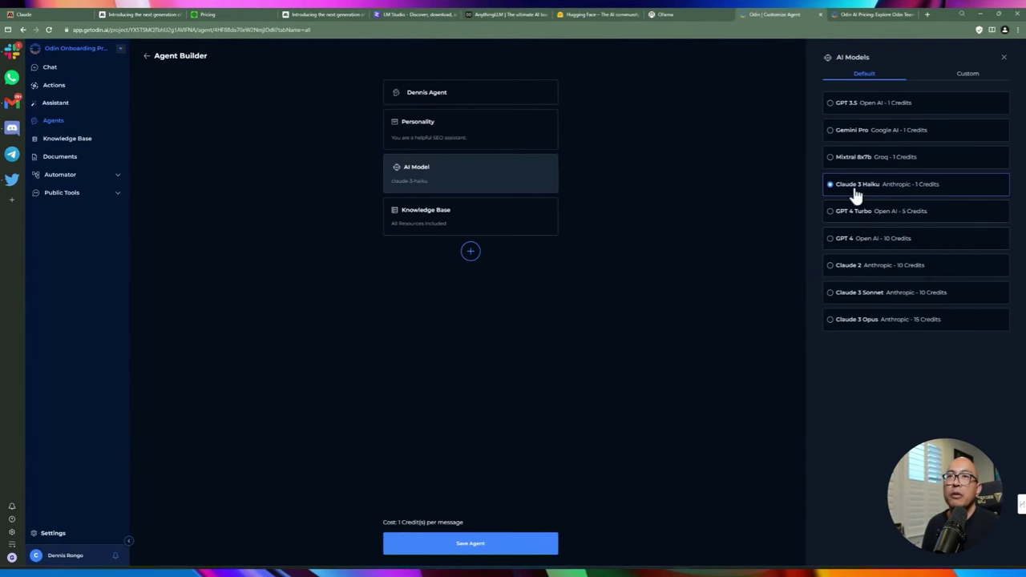
left_click(847, 101)
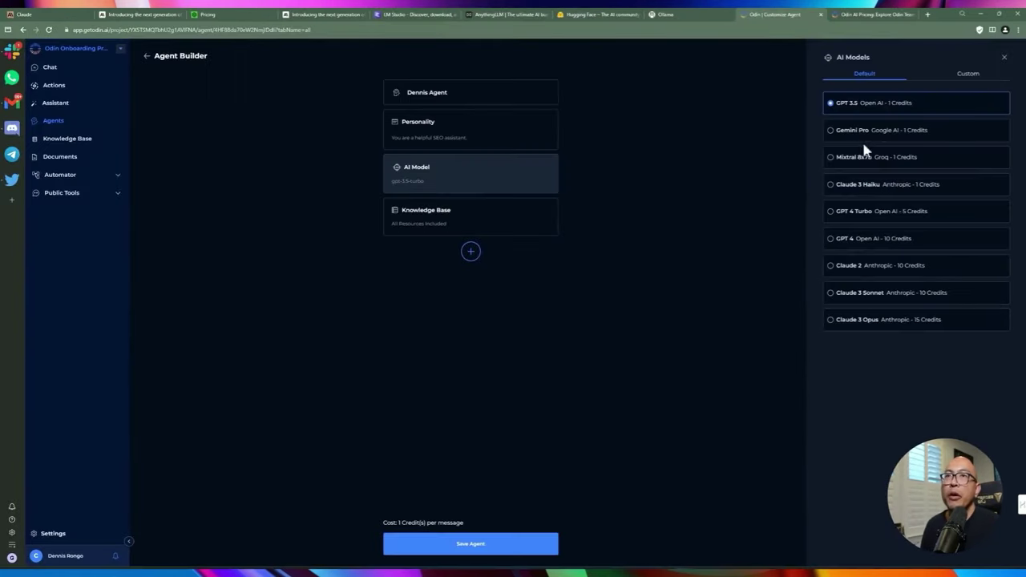
left_click(844, 138)
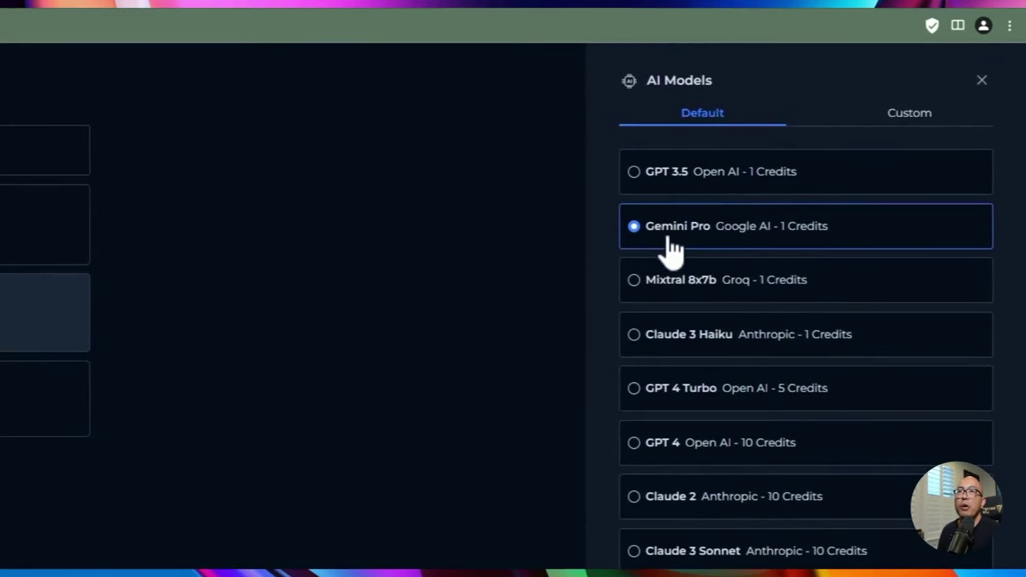
left_click(673, 297)
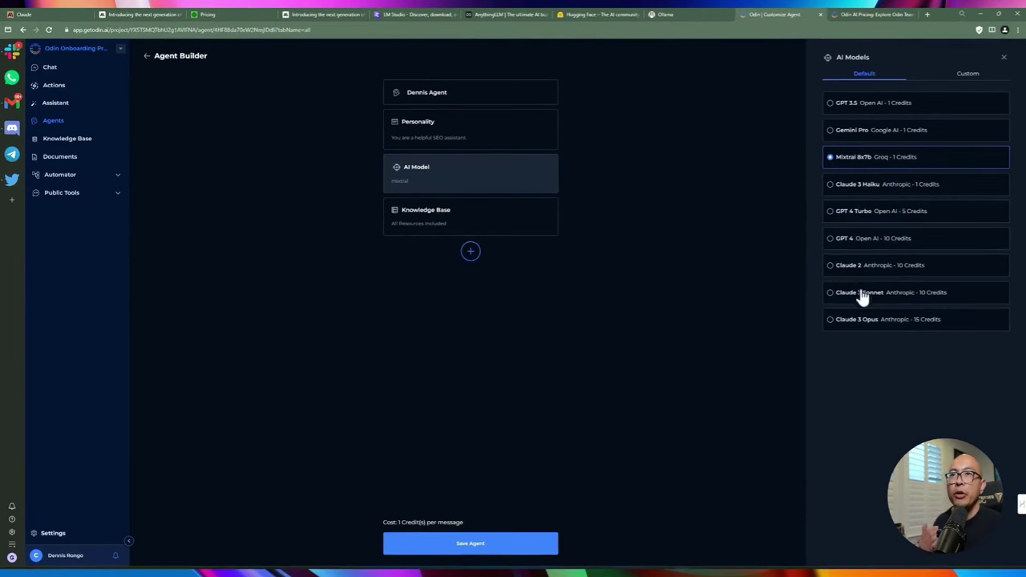
double_click(946, 293)
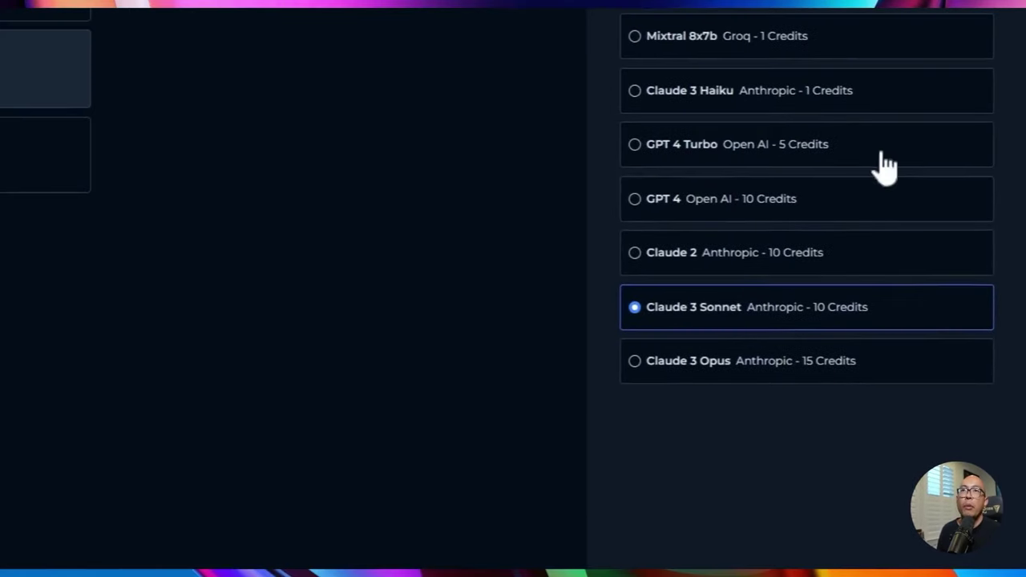
Step: Examine the custom AI model connection form, including its provider options, API key and token limit fields, and close it without adding a model
left_click(885, 131)
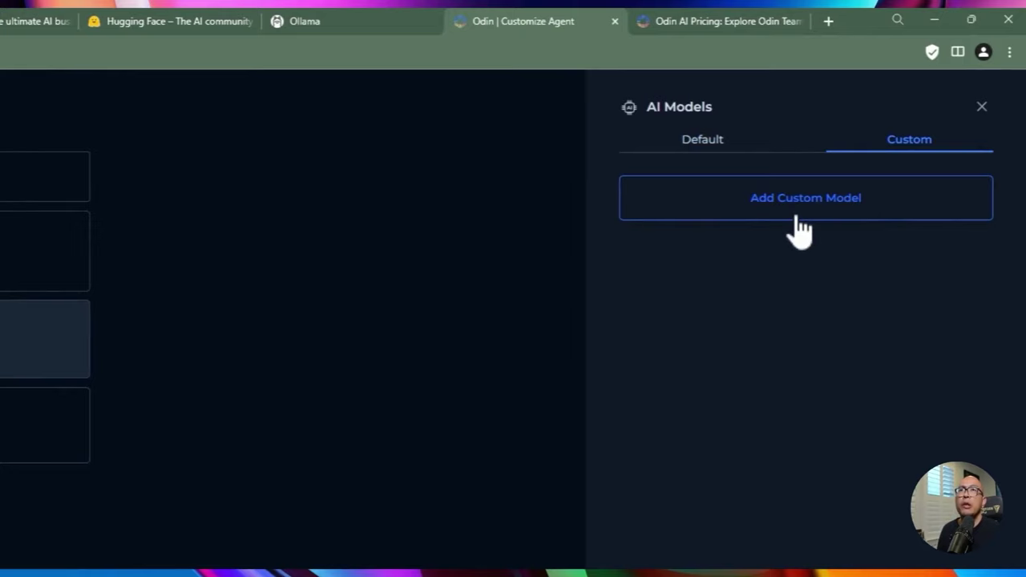
left_click(899, 120)
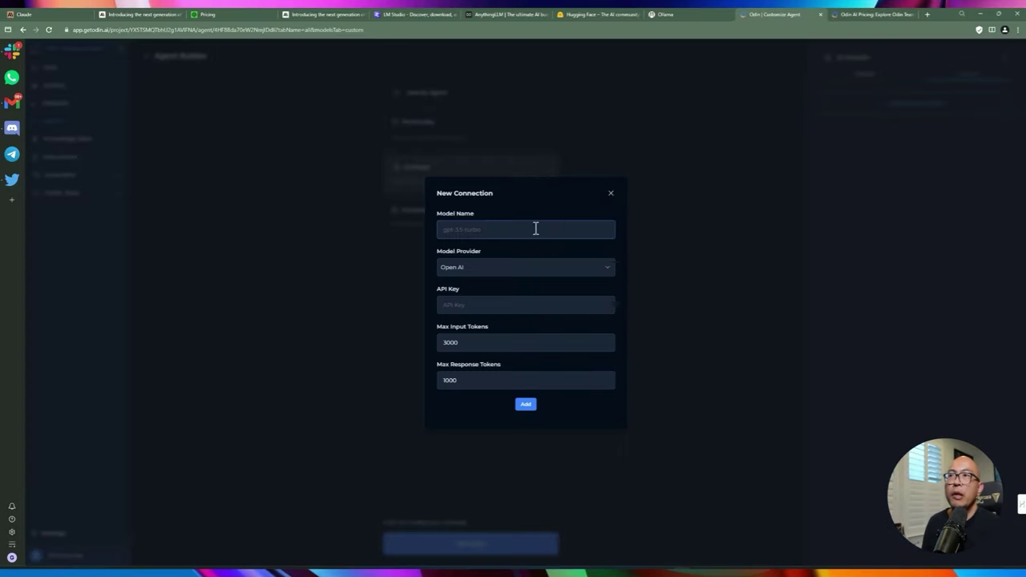
left_click(496, 273)
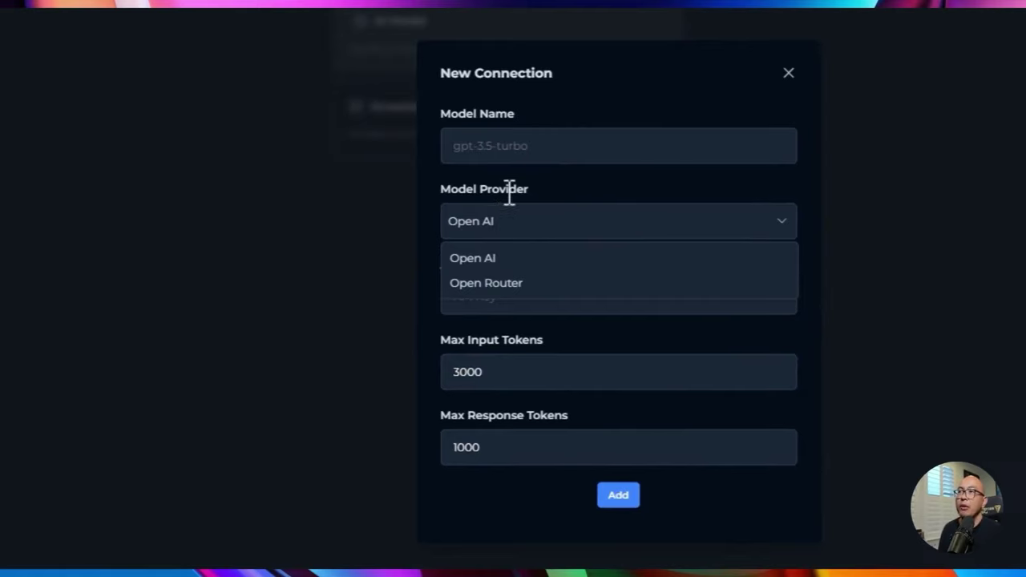
left_click(529, 192)
left_click_drag(529, 191, 460, 192)
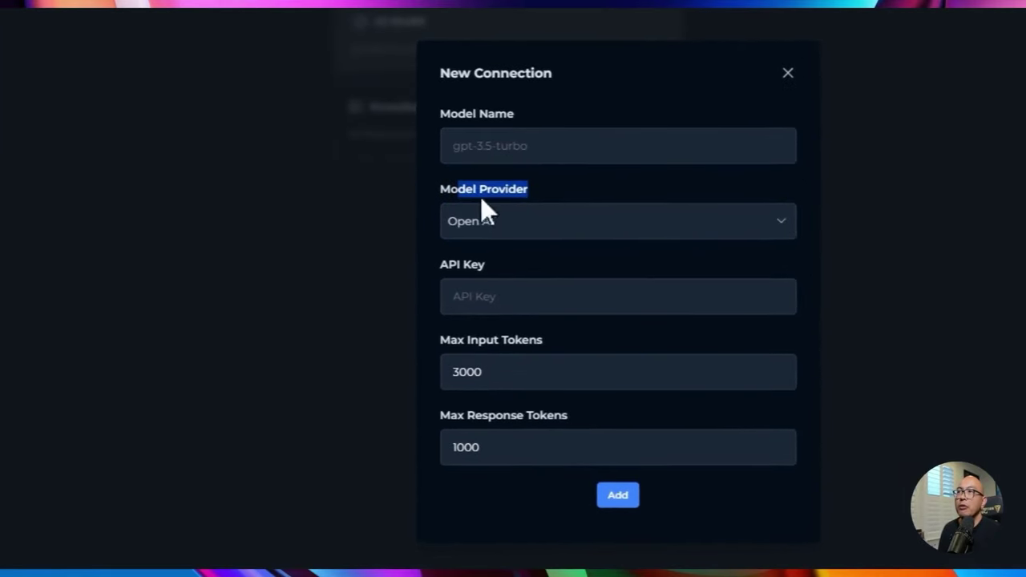
left_click(519, 296)
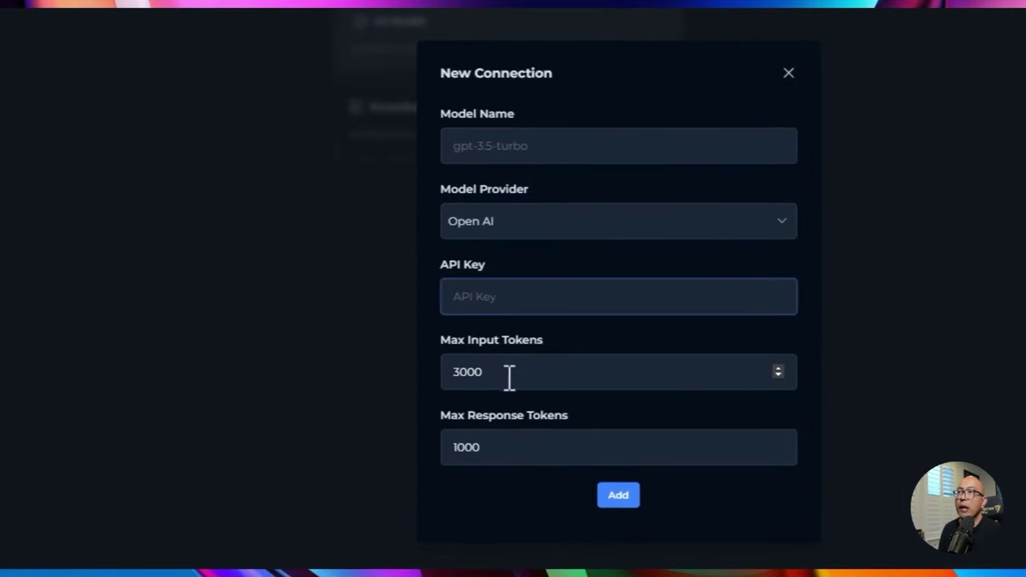
double_click(513, 371)
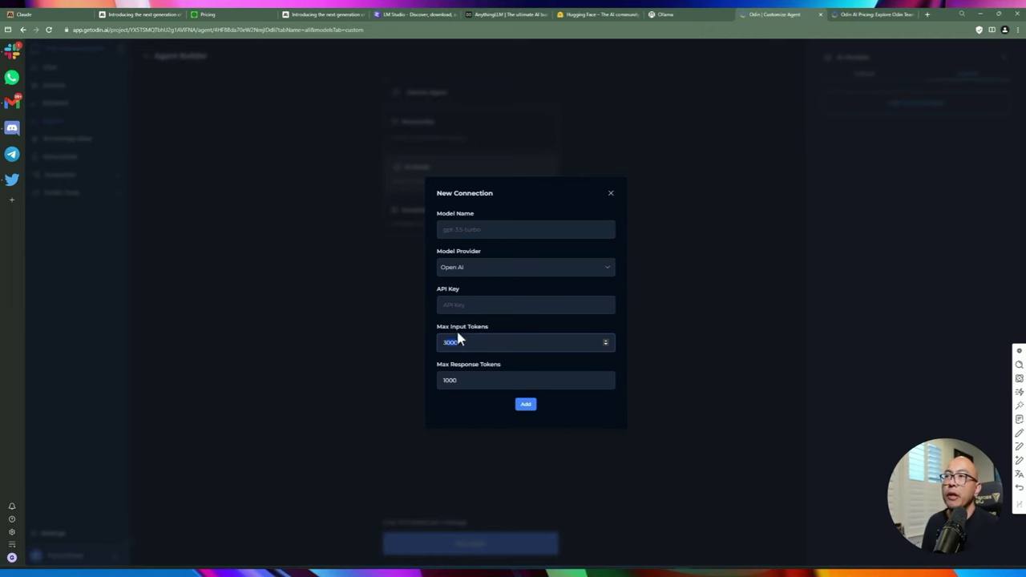
left_click(462, 380)
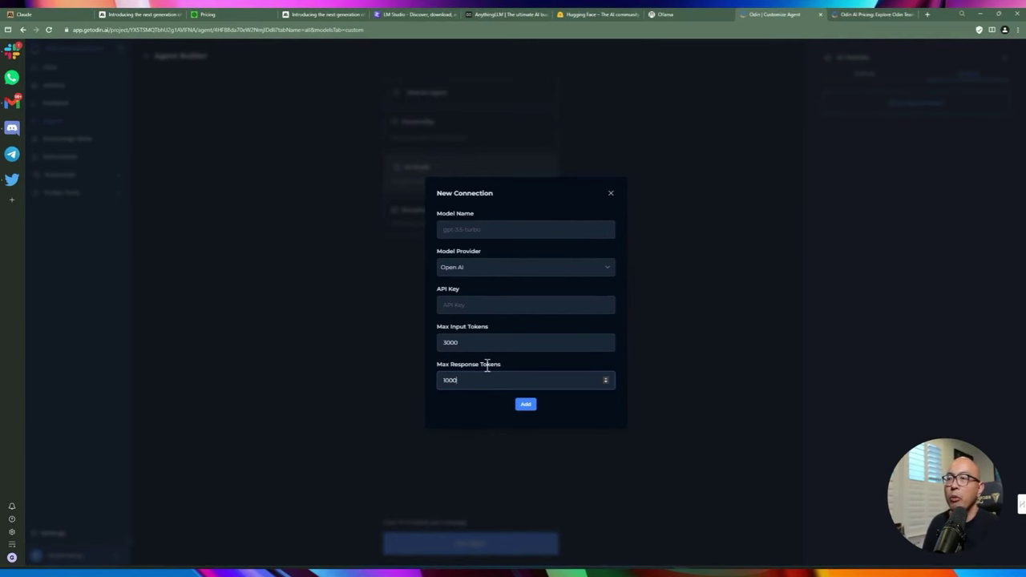
double_click(476, 327)
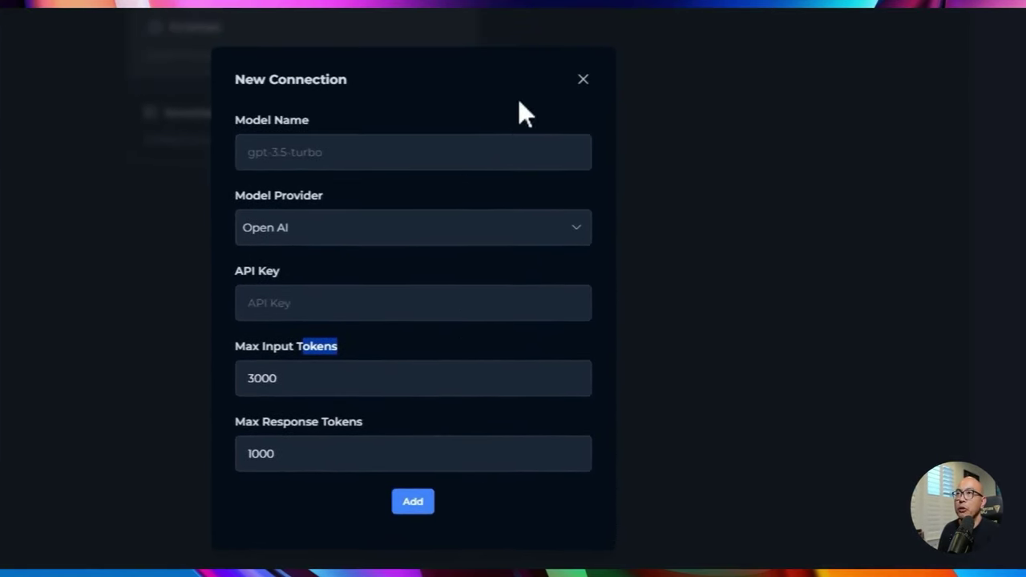
left_click(583, 143)
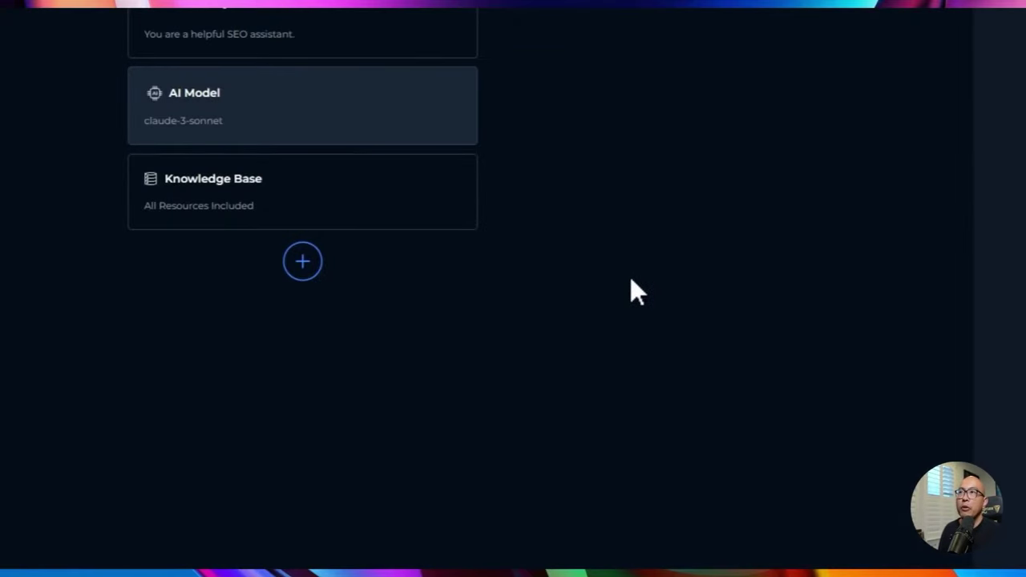
Step: Check the agent's Knowledge Base setting and save the agent
left_click(265, 196)
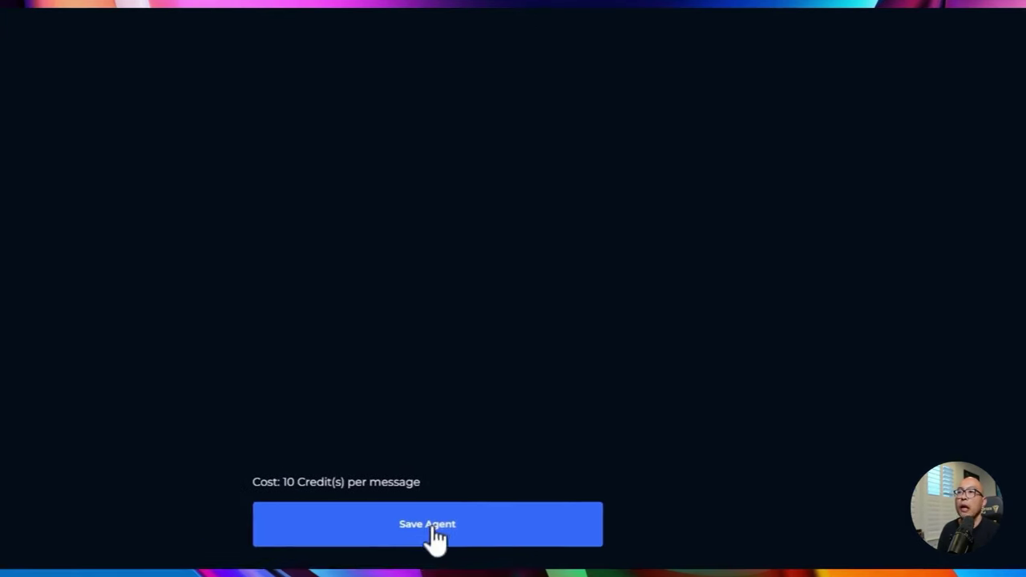
left_click(433, 537)
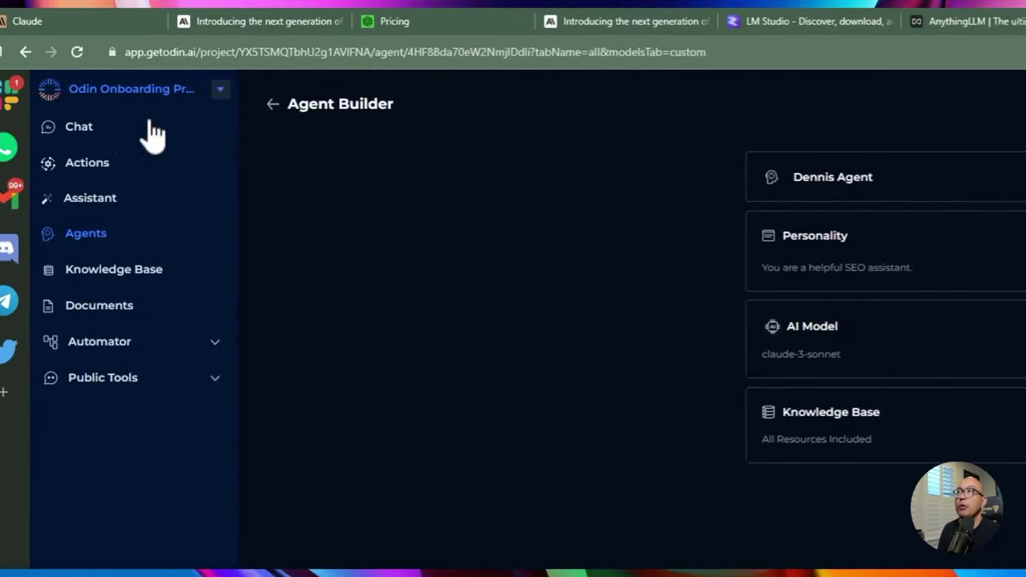
left_click(100, 273)
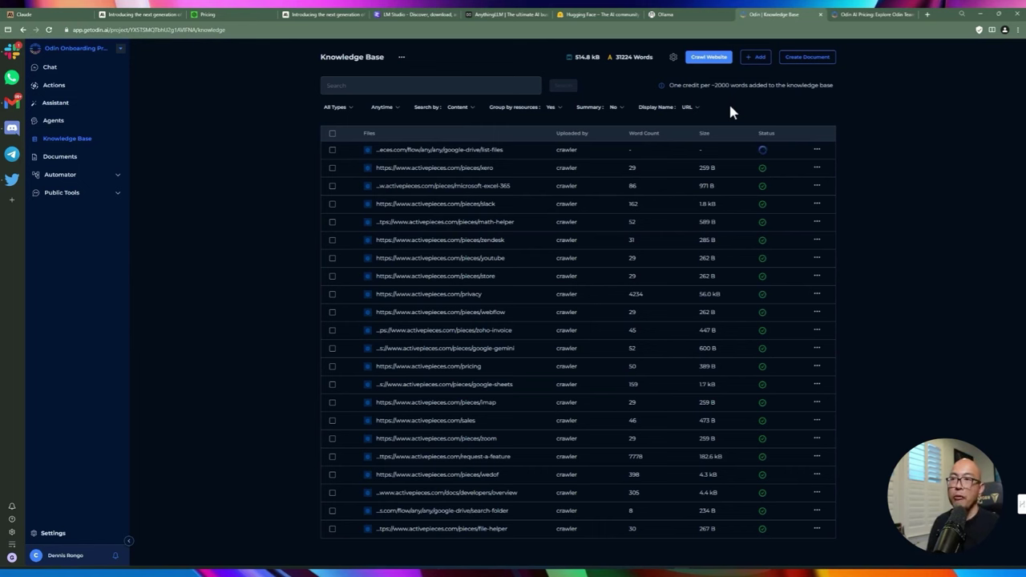
left_click(704, 58)
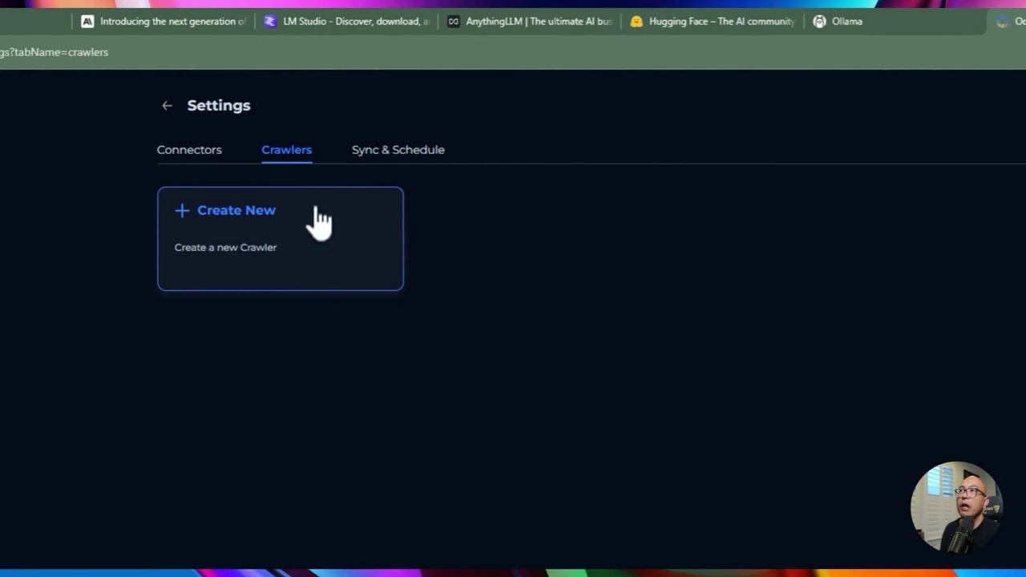
left_click(274, 246)
left_click(270, 226)
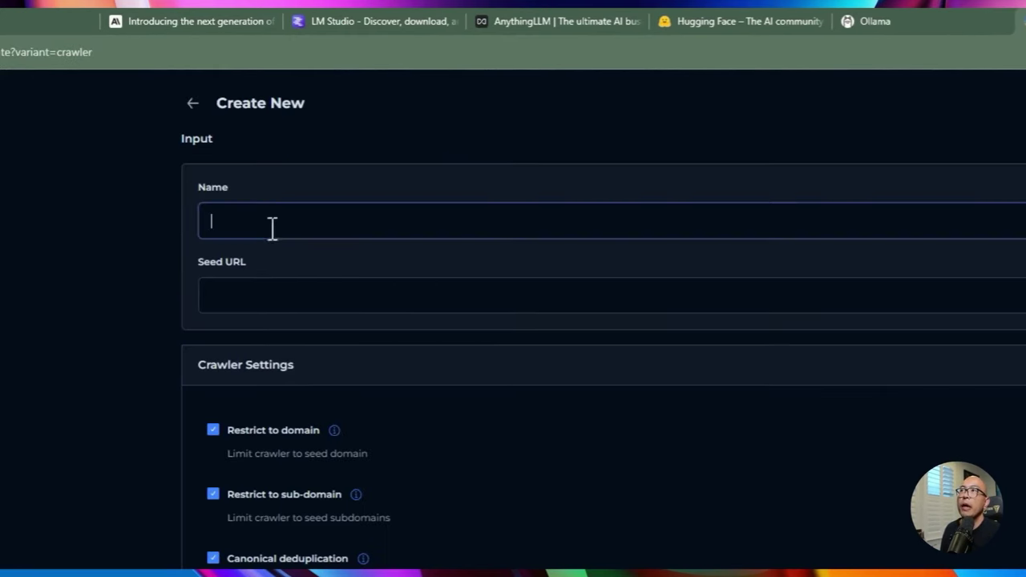
left_click(277, 298)
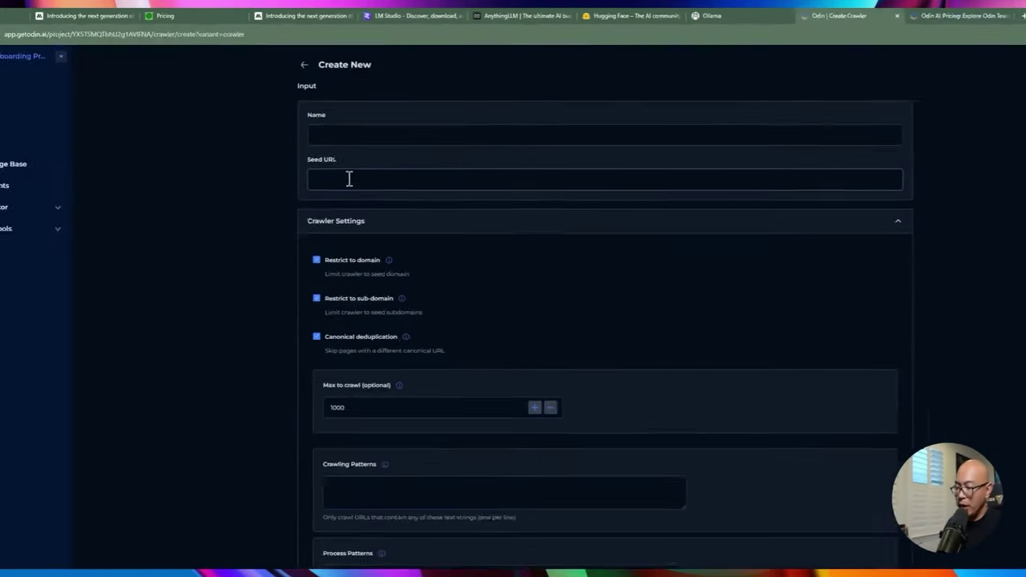
type("https://activepieces.com")
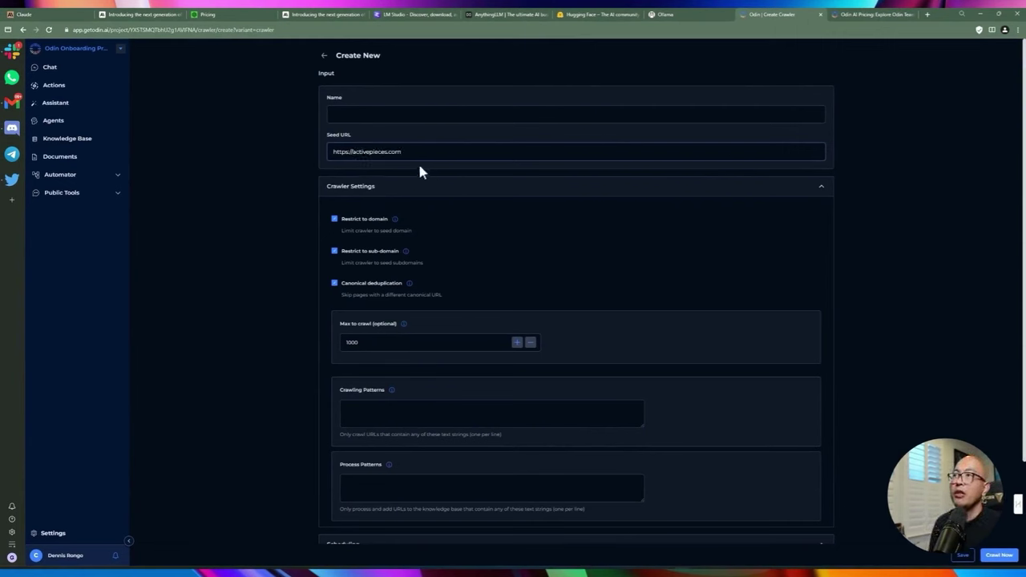
triple_click(416, 152)
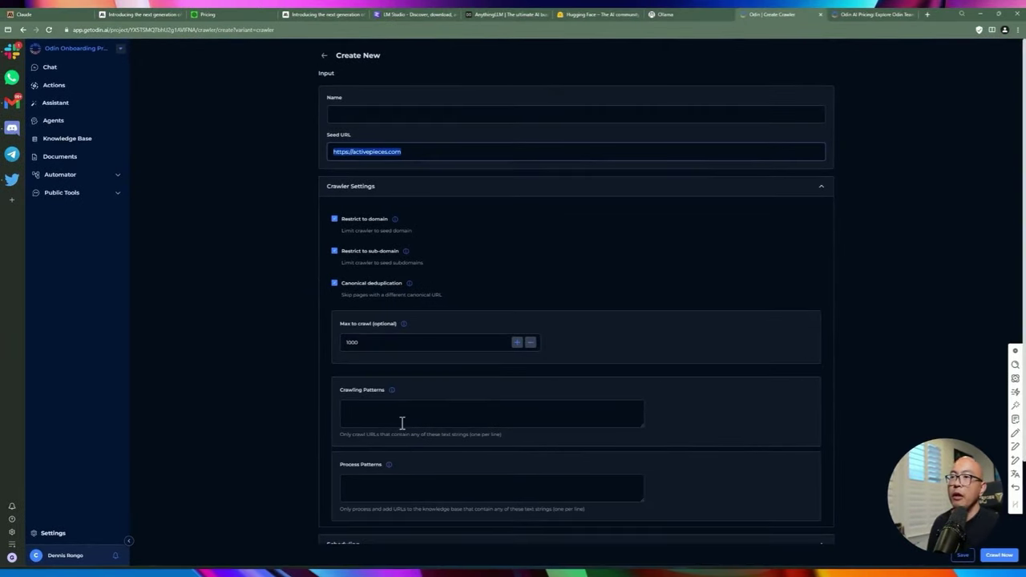
Step: Review the crawler's Crawling Patterns setting and schedule the crawl to repeat every 1 day
scroll(377, 383, "down", 2)
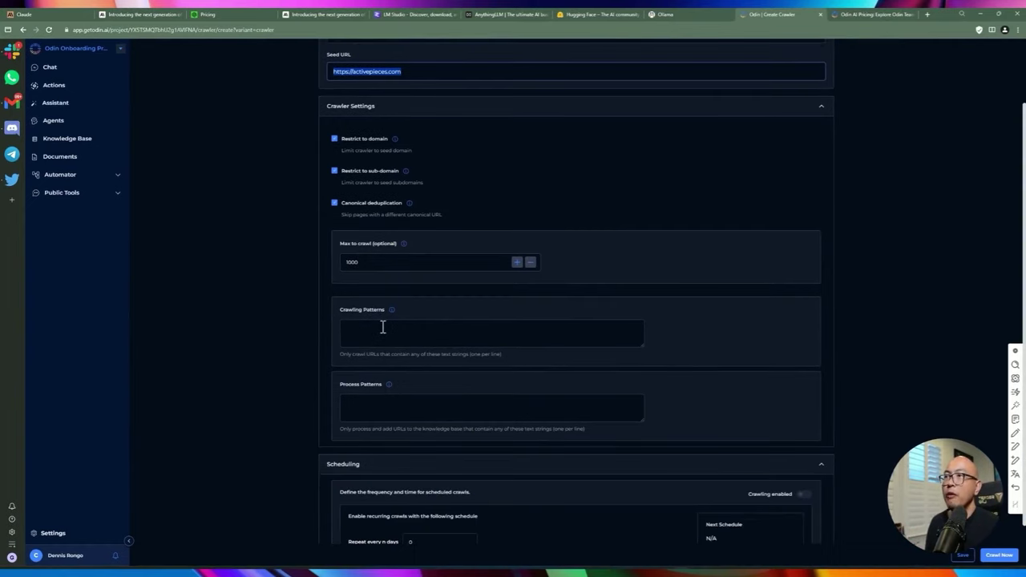
left_click(383, 327)
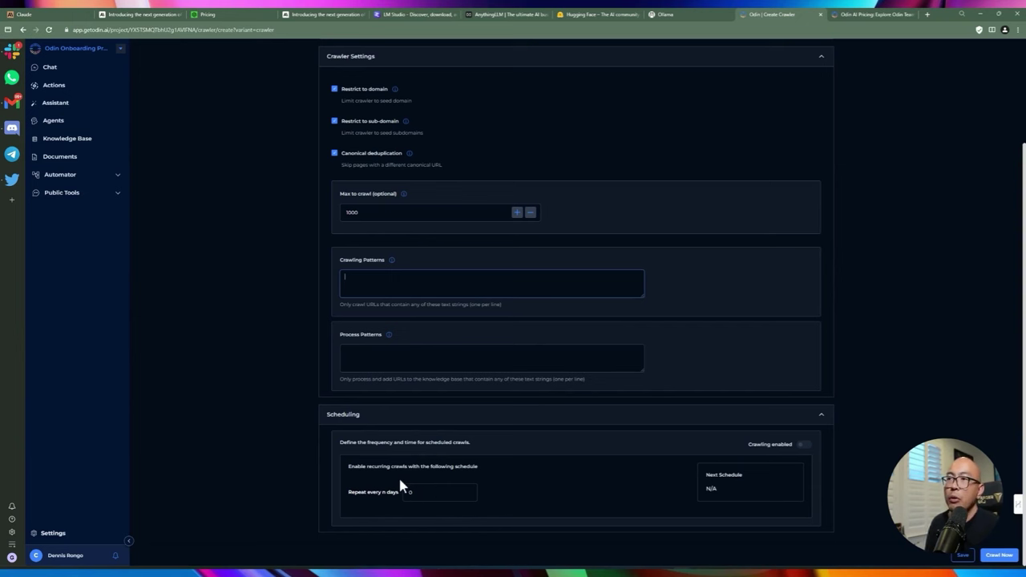
left_click(472, 488)
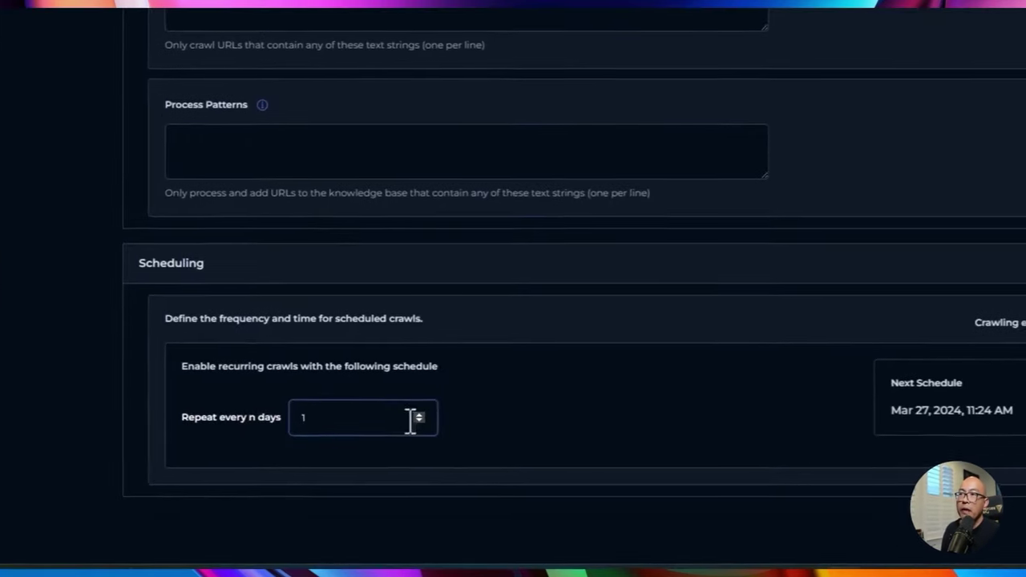
Step: Try a crawl schedule repeating every 3 days, disable scheduled crawling and leave the new crawler form without saving
left_click_drag(264, 419, 319, 415)
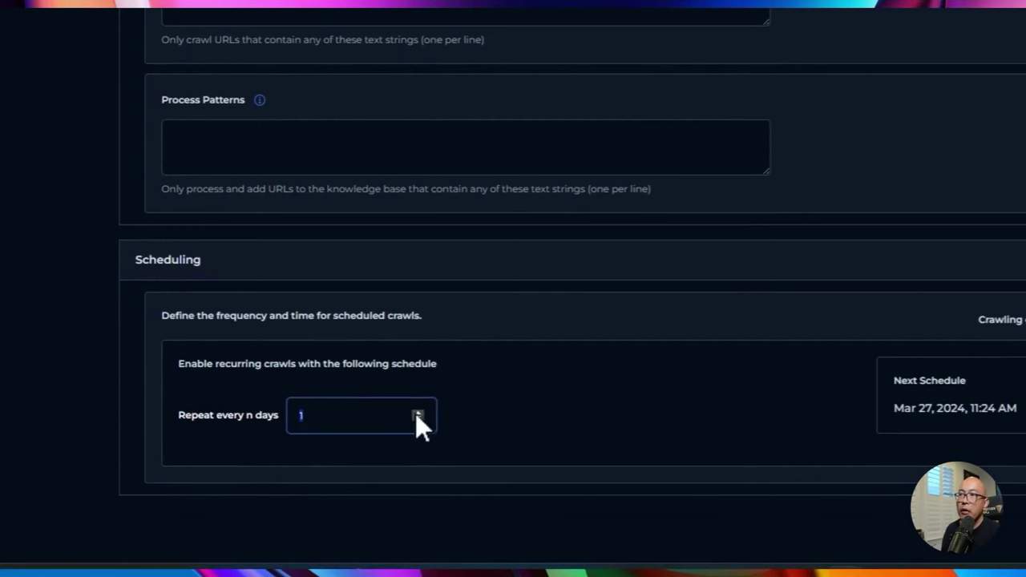
type("3")
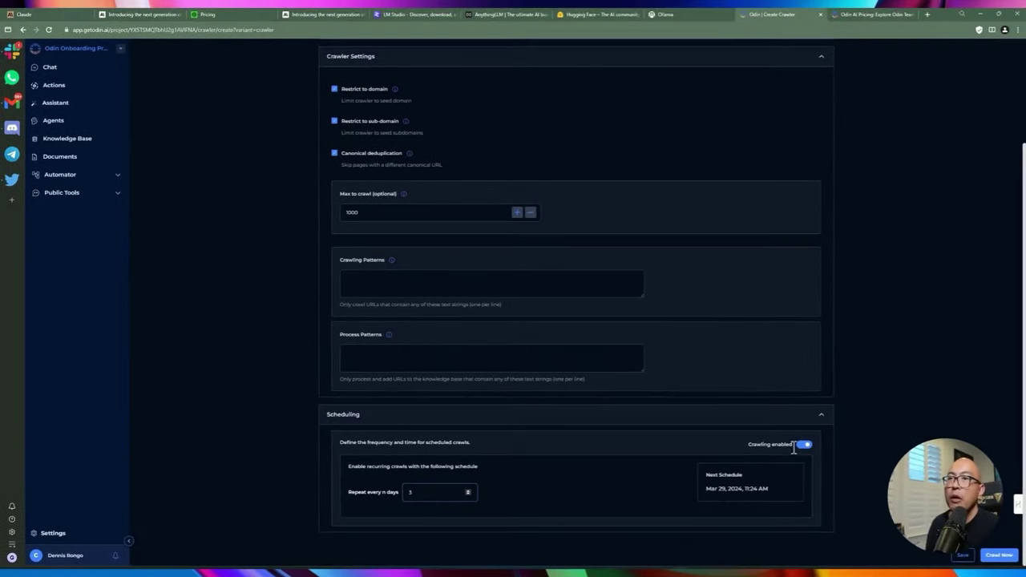
left_click(767, 319)
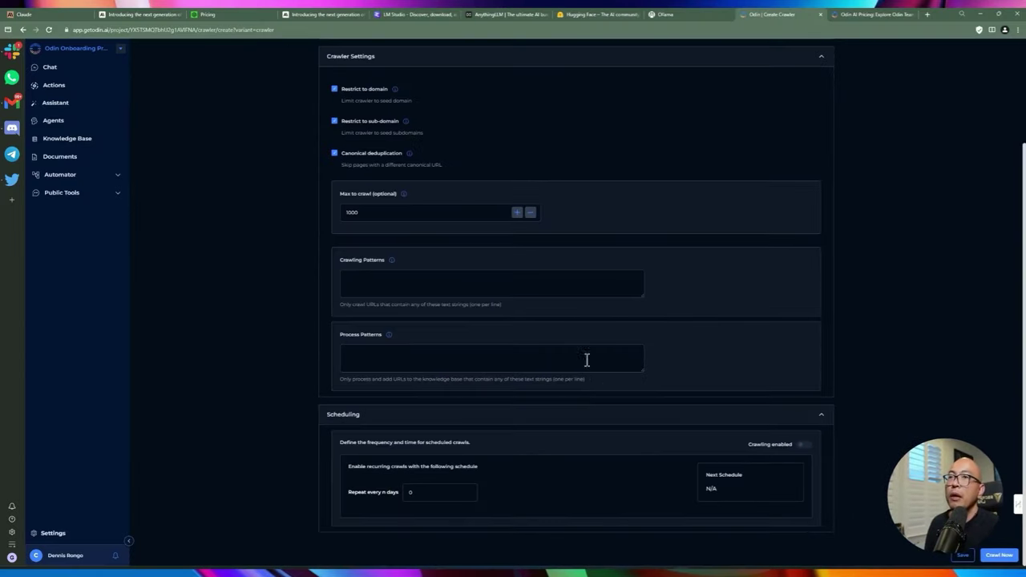
scroll(607, 358, "up", 3)
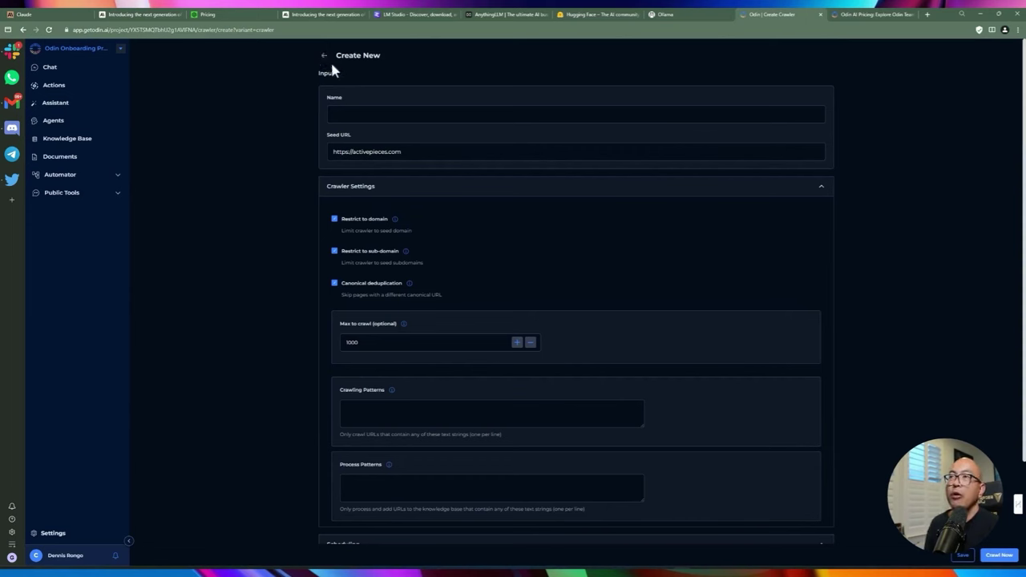
left_click(324, 59)
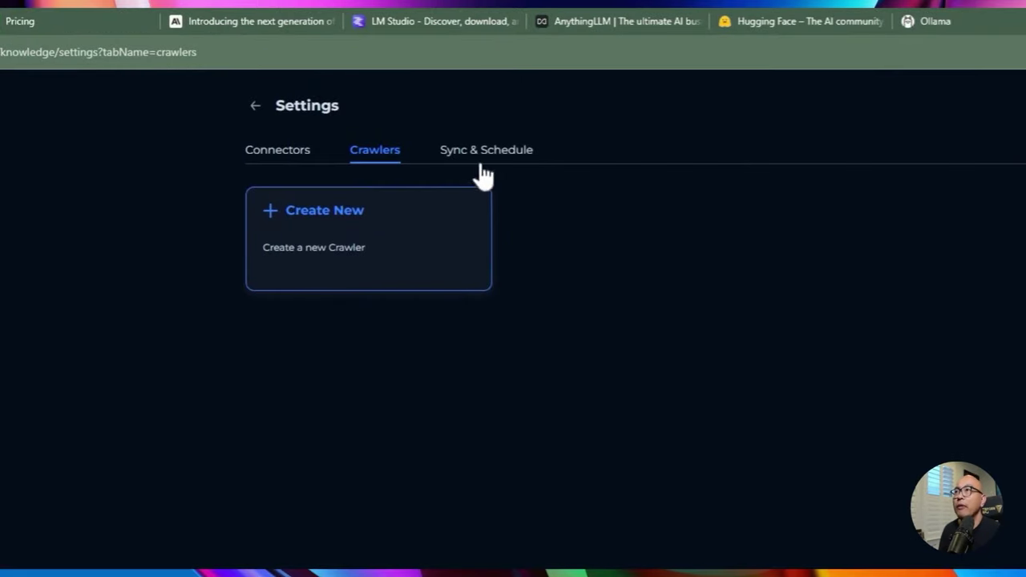
Step: Review the Knowledge Base's Sync & Schedule settings and its connectors, and return to the file list
left_click(483, 169)
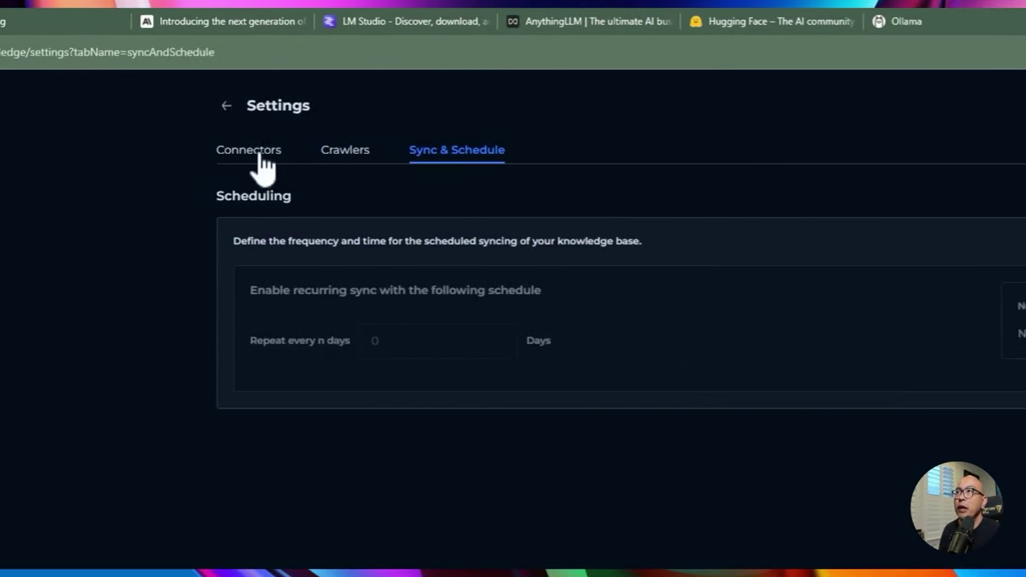
left_click(183, 151)
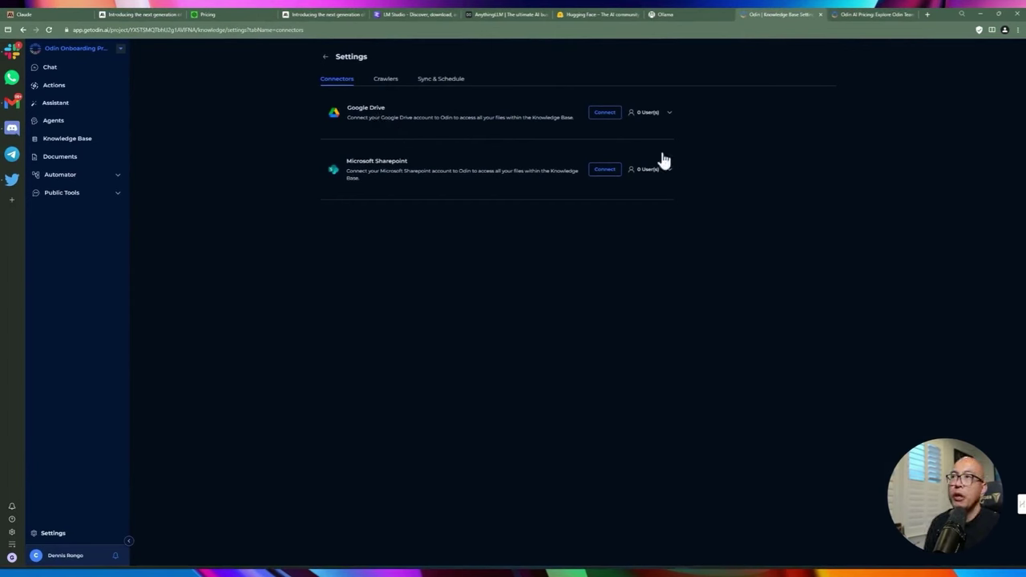
left_click(325, 56)
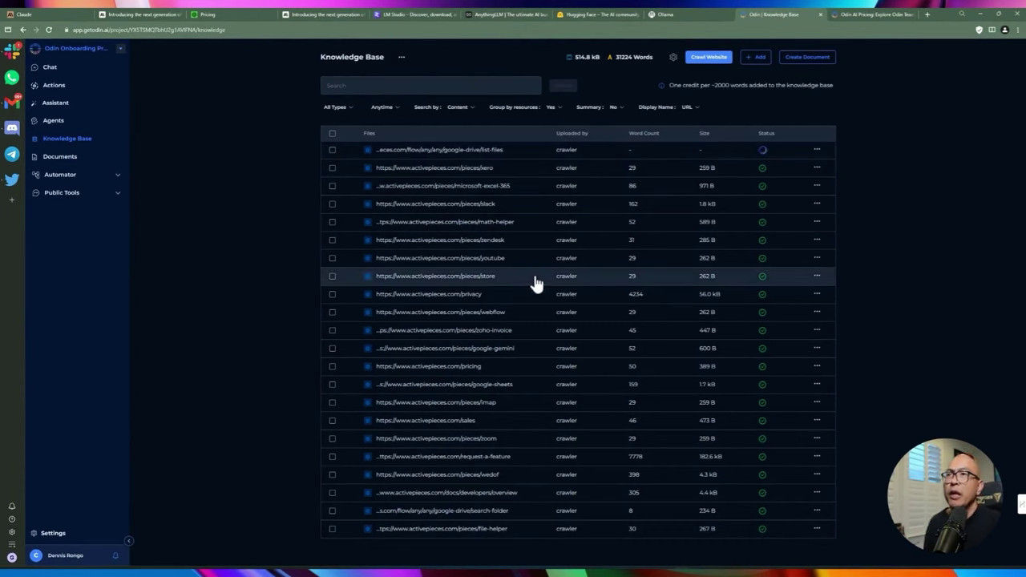
Step: Inspect the crawled activepieces.com/pieces/store resource, comparing its rendered page with the extracted text content
left_click(483, 280)
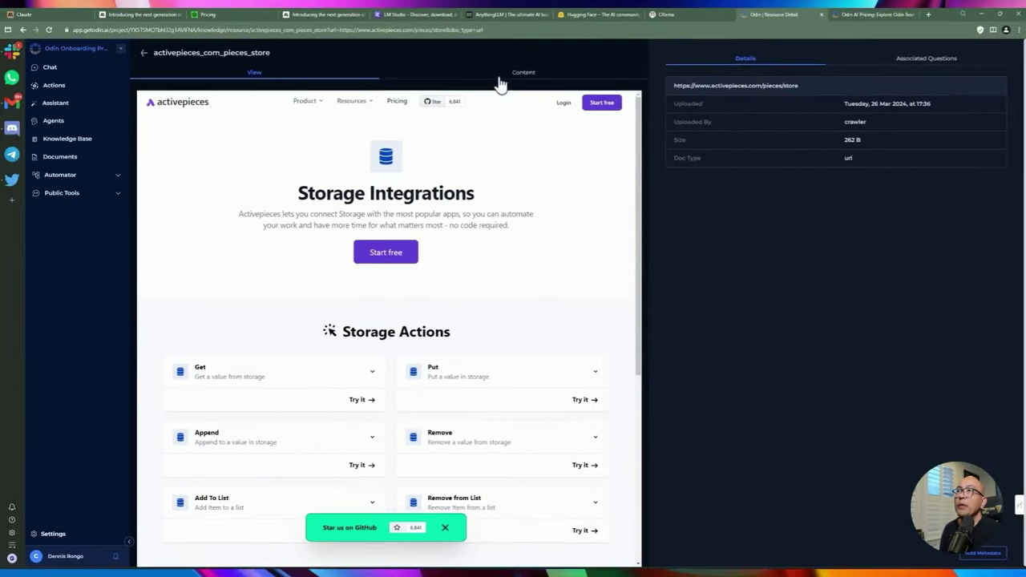
left_click(823, 113)
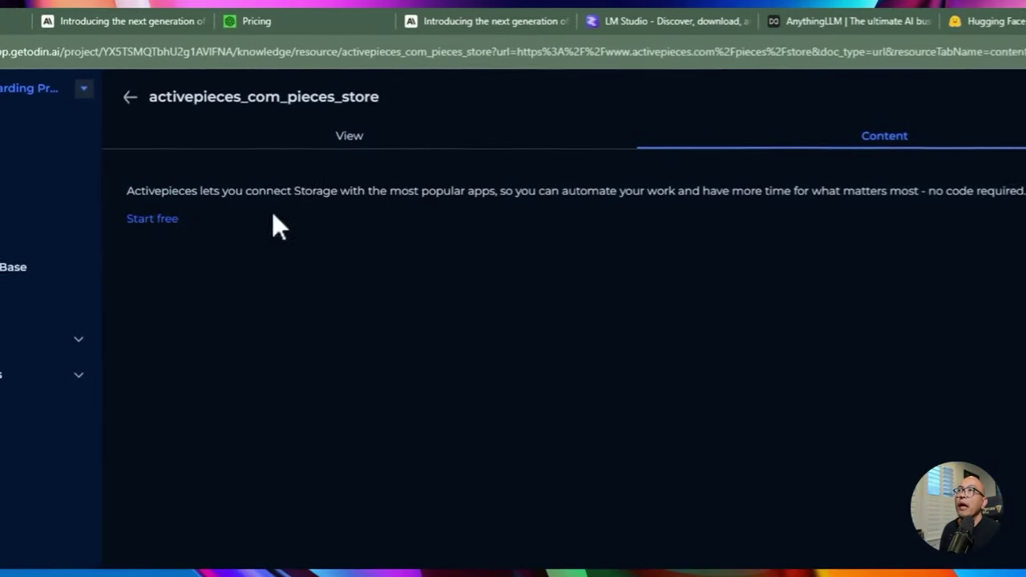
double_click(313, 191)
left_click(357, 141)
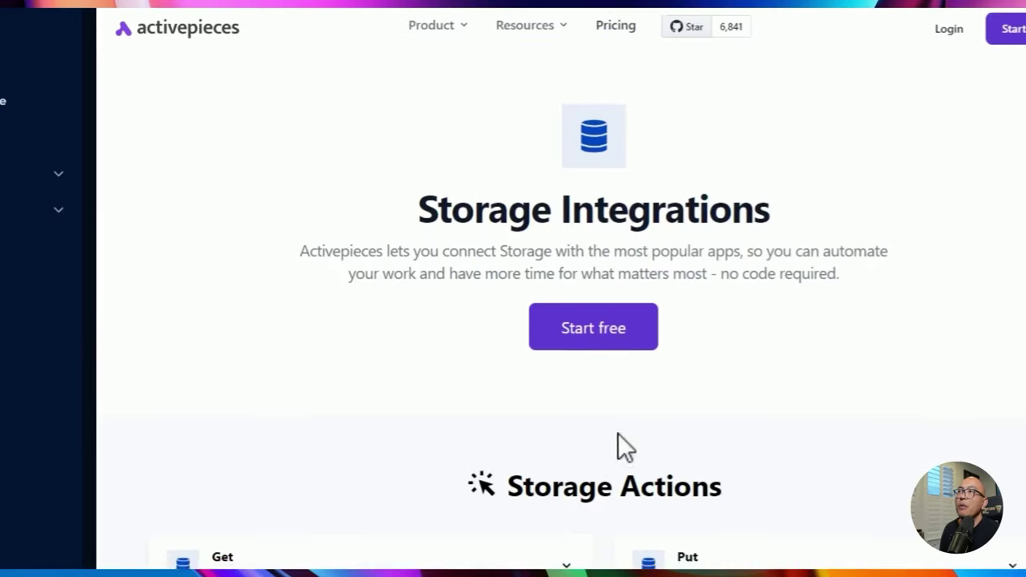
scroll(618, 434, "down", 7)
scroll(633, 376, "up", 7)
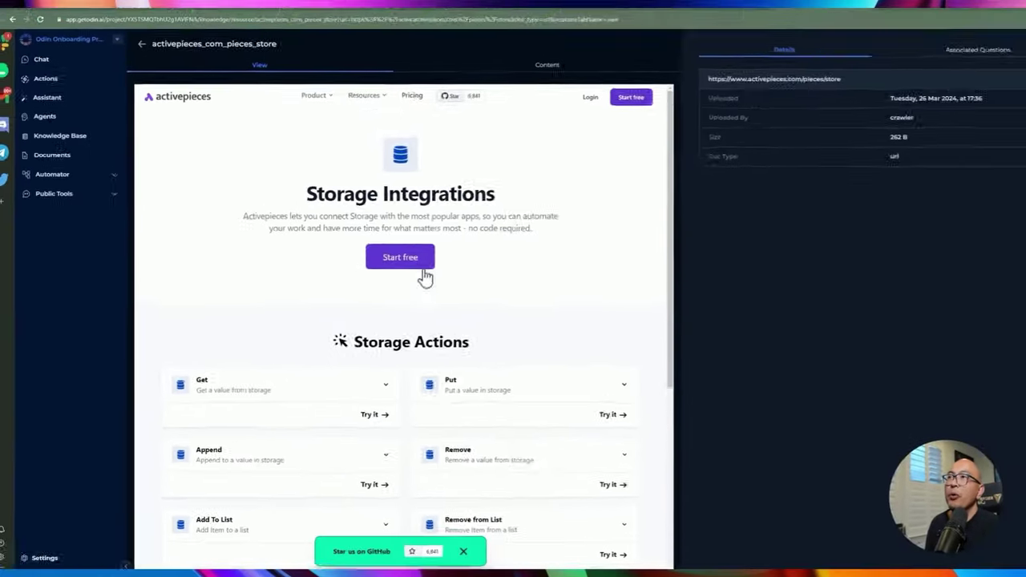
left_click_drag(532, 229, 268, 216)
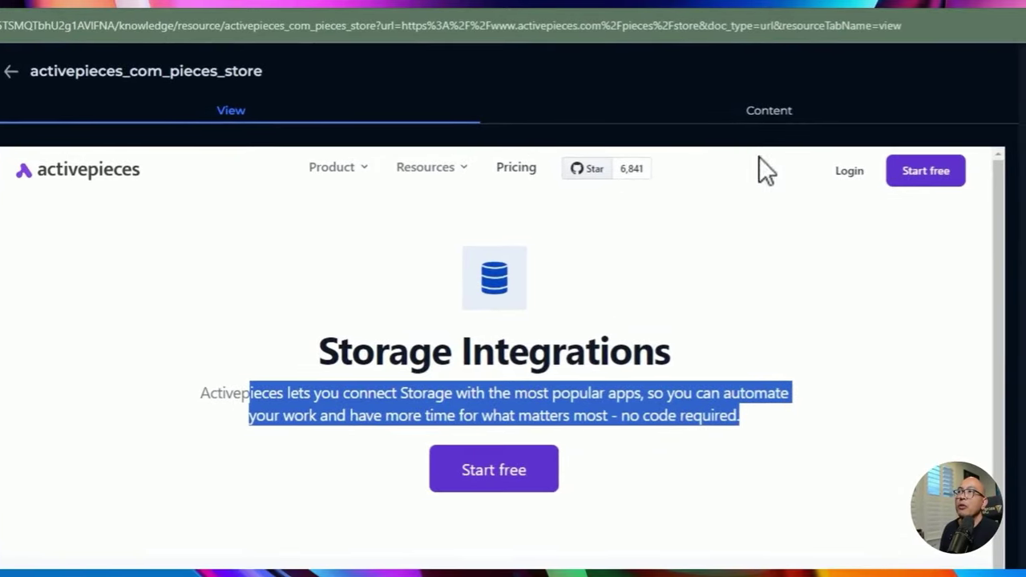
left_click(768, 110)
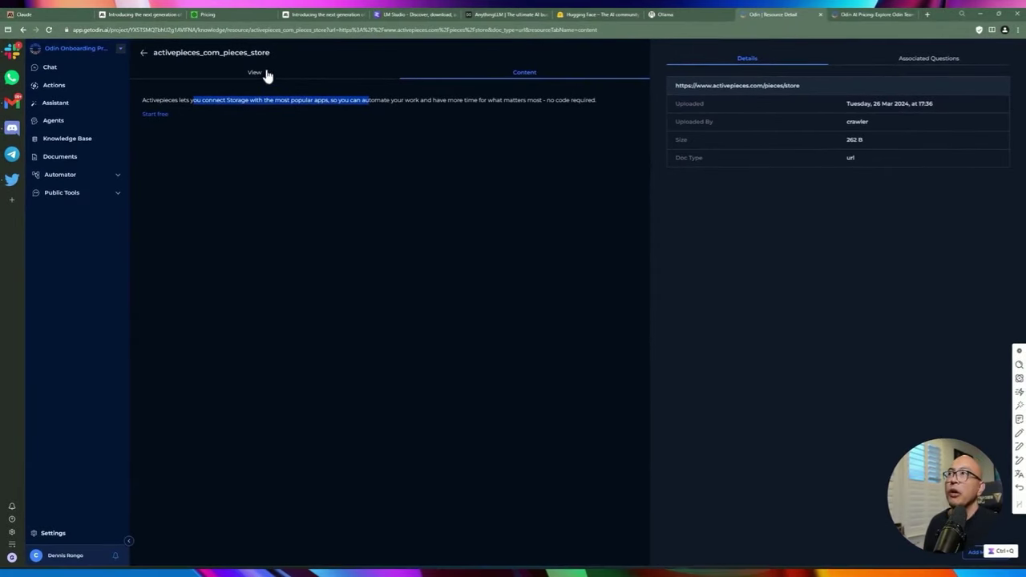
left_click(266, 74)
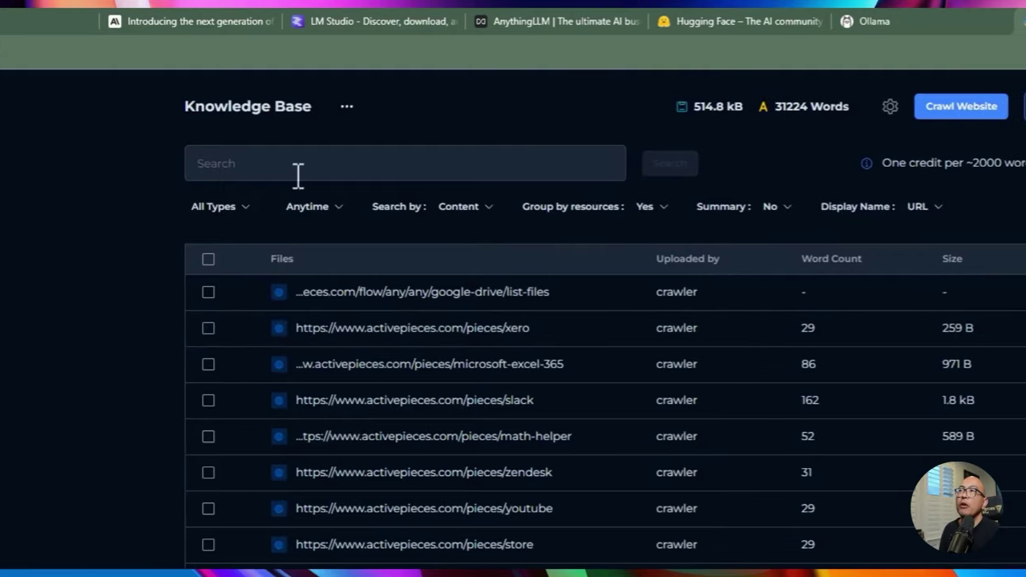
Step: Check the Knowledge Base word count, review the Add Resources file types and video transcription cost, and close the form without adding anything
left_click_drag(774, 109, 786, 112)
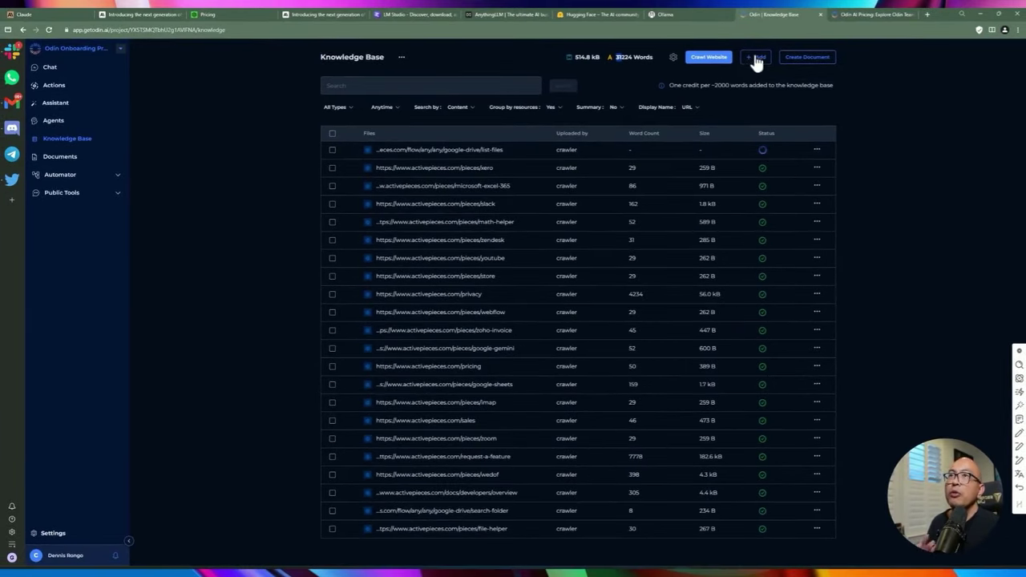
left_click(754, 61)
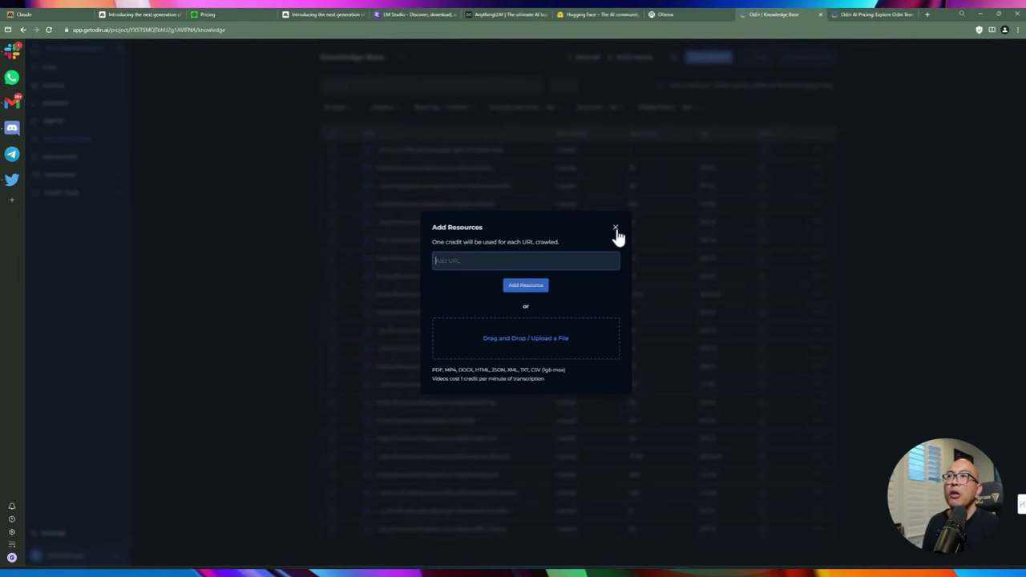
double_click(437, 370)
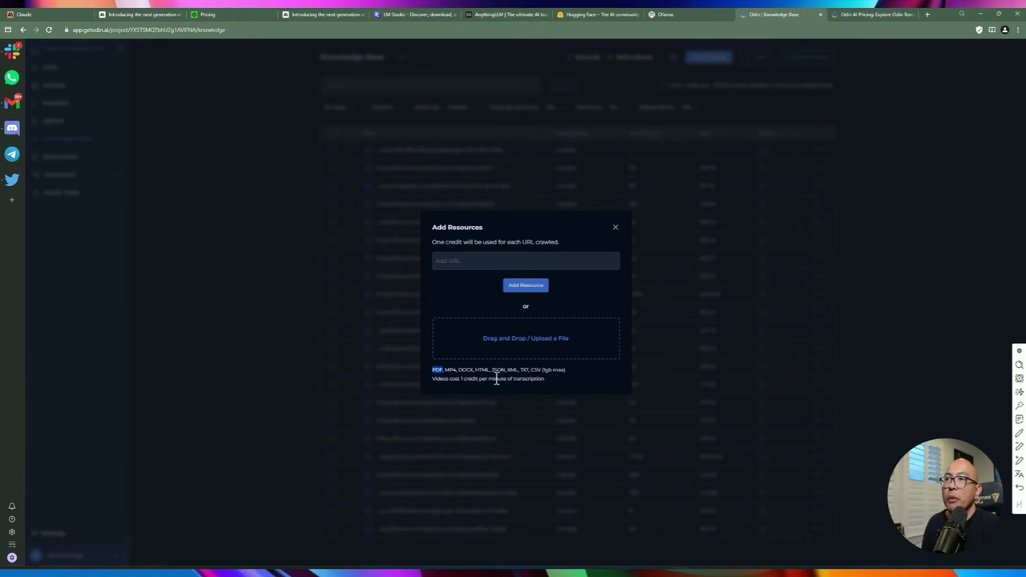
left_click_drag(544, 379, 434, 381)
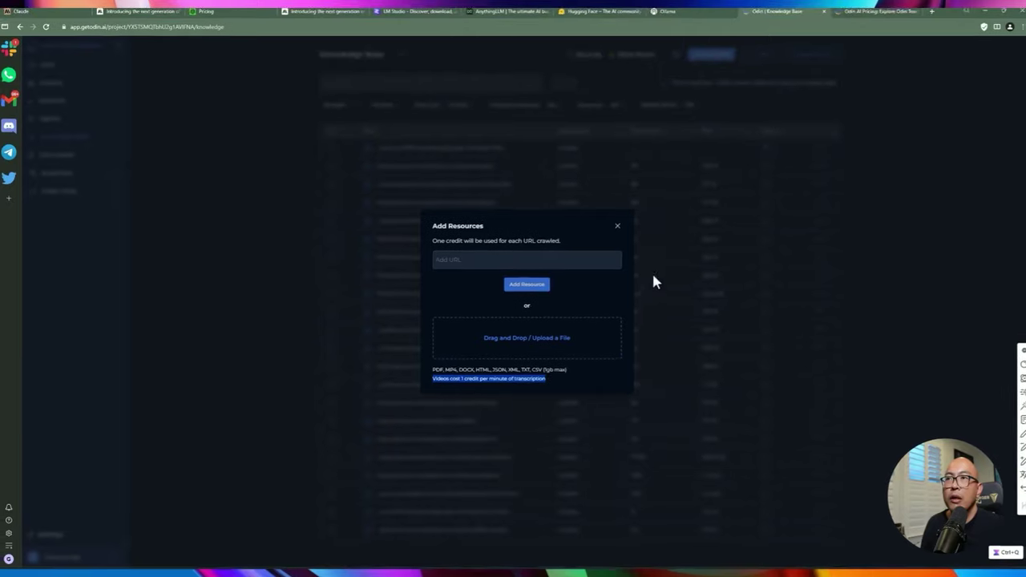
left_click(614, 228)
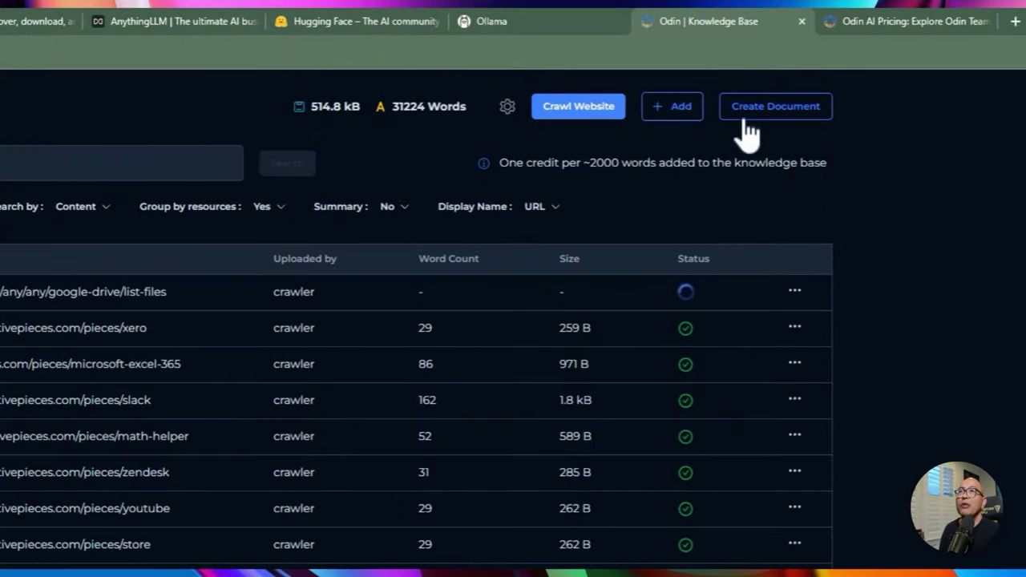
Step: Create a new document from the Knowledge Base, enter a few characters of sample text and check the project's Documents list
left_click(744, 130)
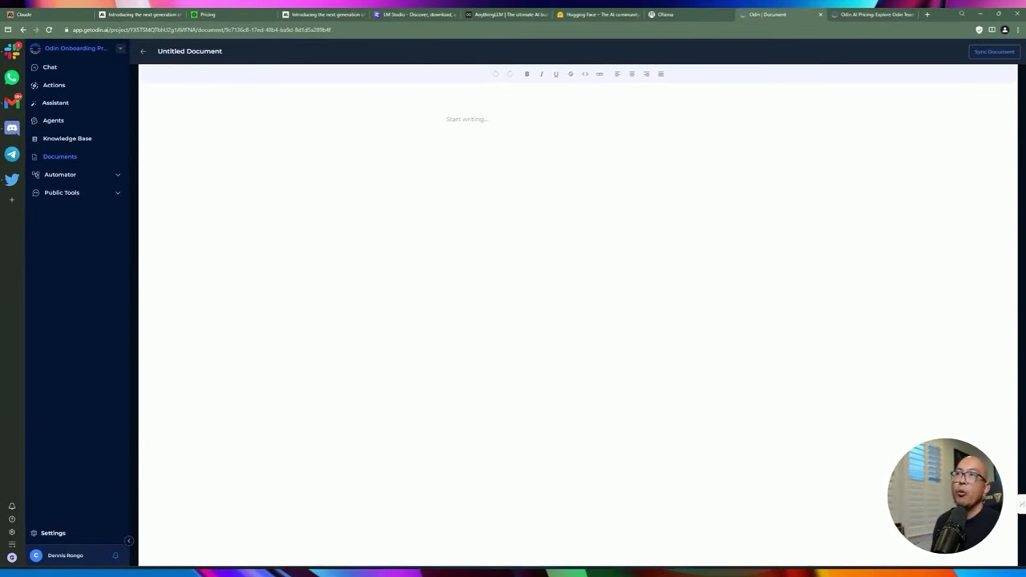
type("Wor")
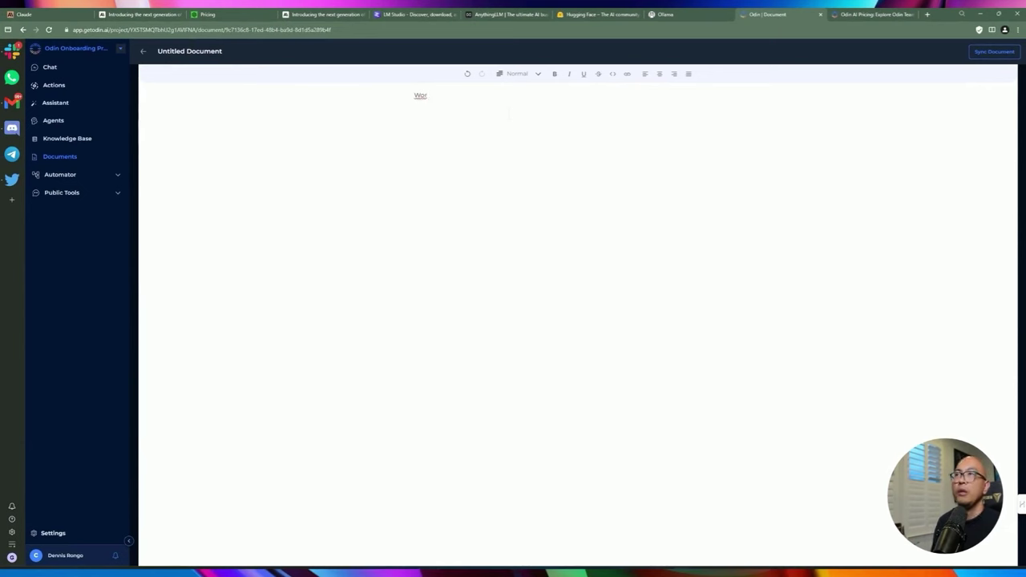
key("BackSpace")
key("BackSpace")
type("A")
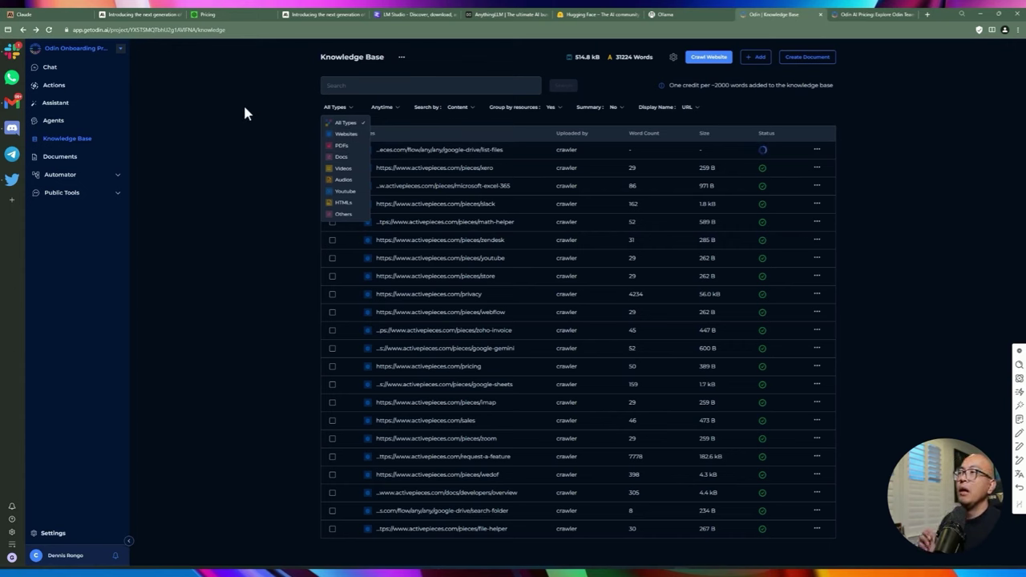
left_click(62, 163)
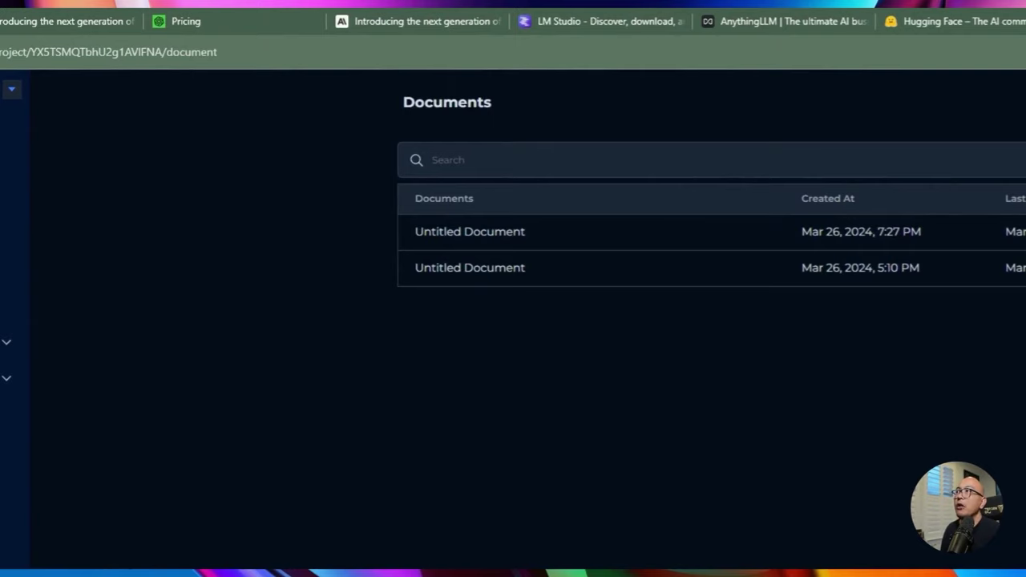
Step: Create a new Automator flow, starting from scratch instead of using a template
left_click(6, 344)
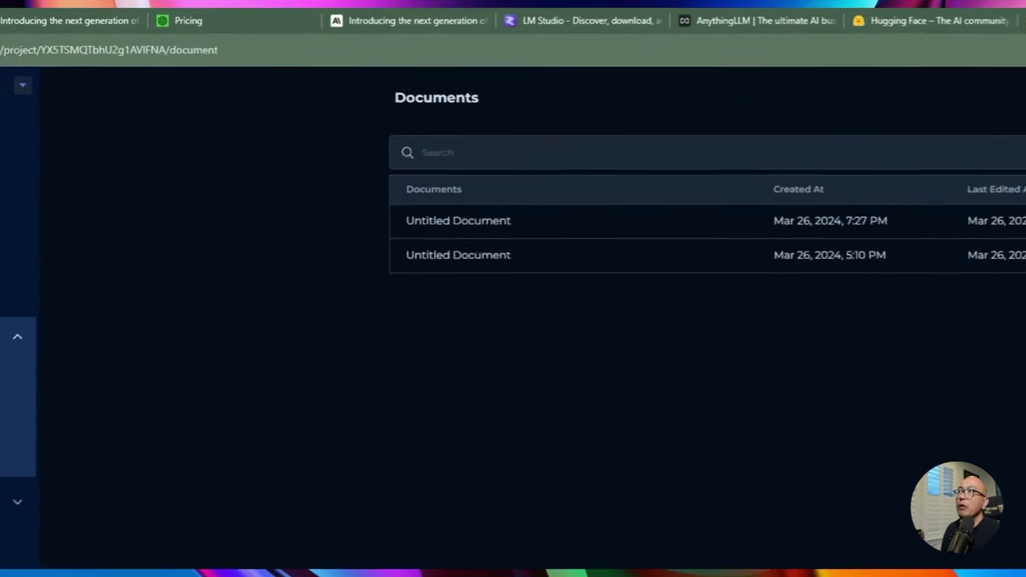
left_click(110, 390)
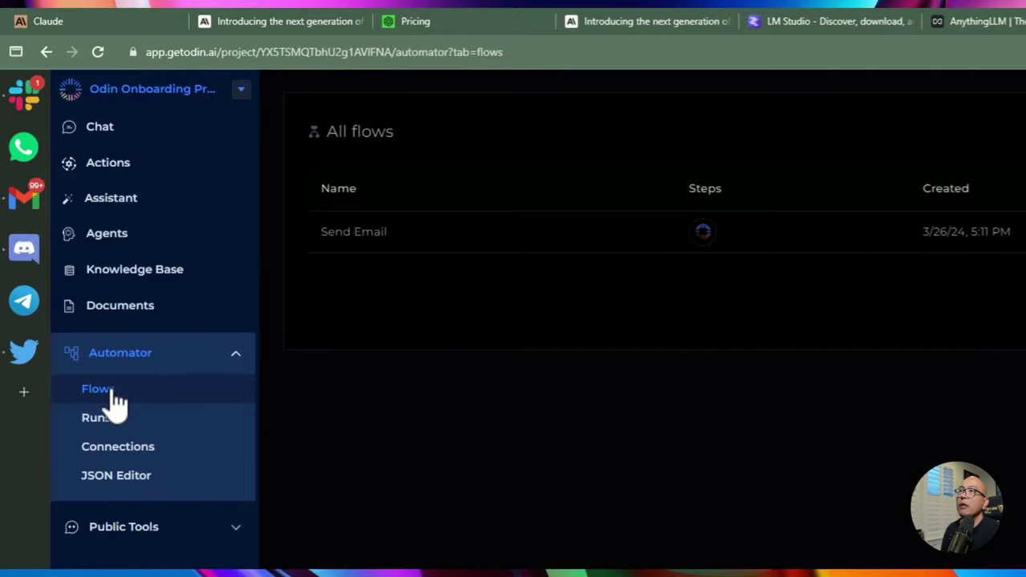
left_click(980, 71)
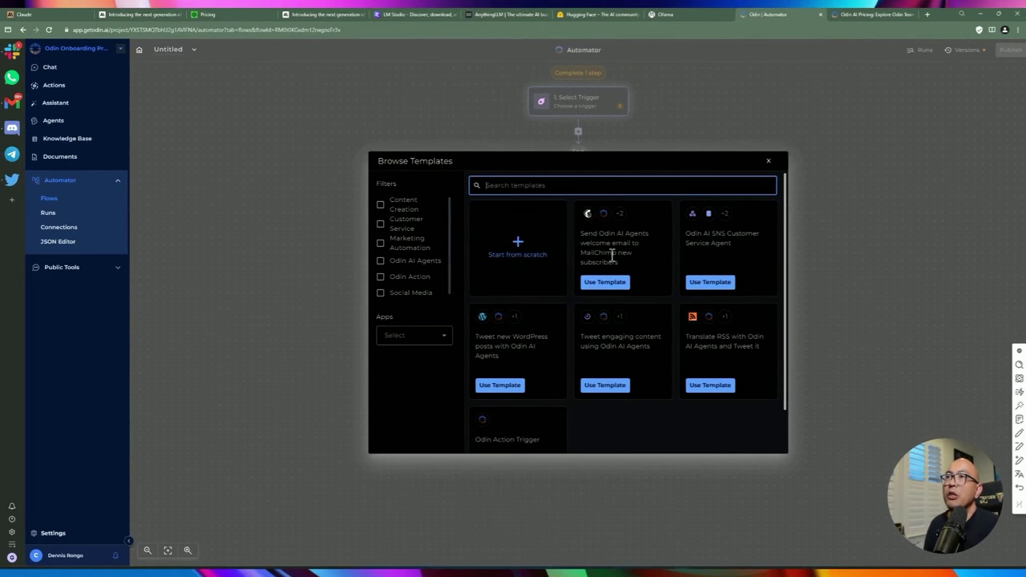
left_click(528, 258)
Step: Browse the triggers available for the flow's first step across the All, Core and Odin Events categories
left_click(566, 109)
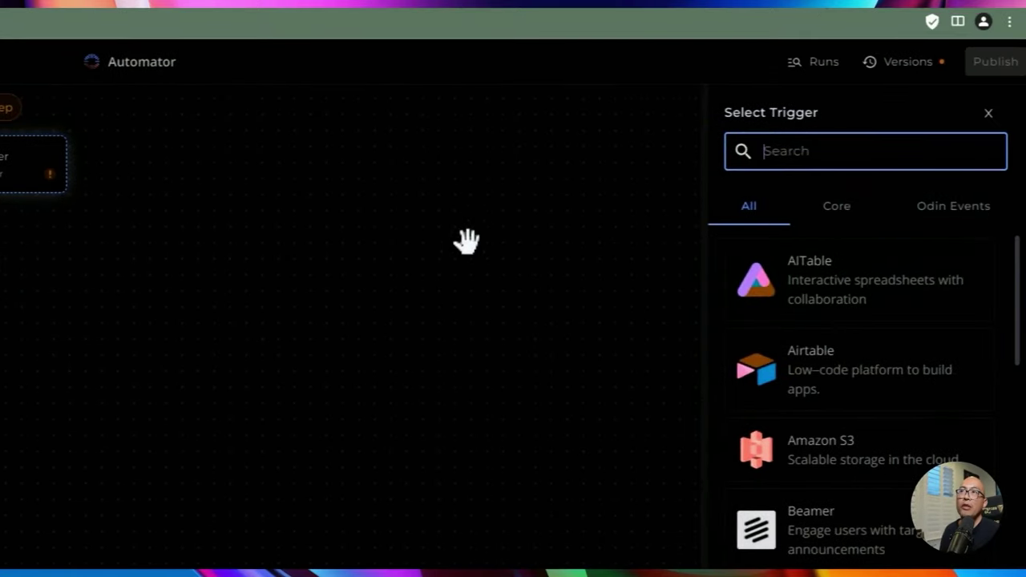
left_click(949, 206)
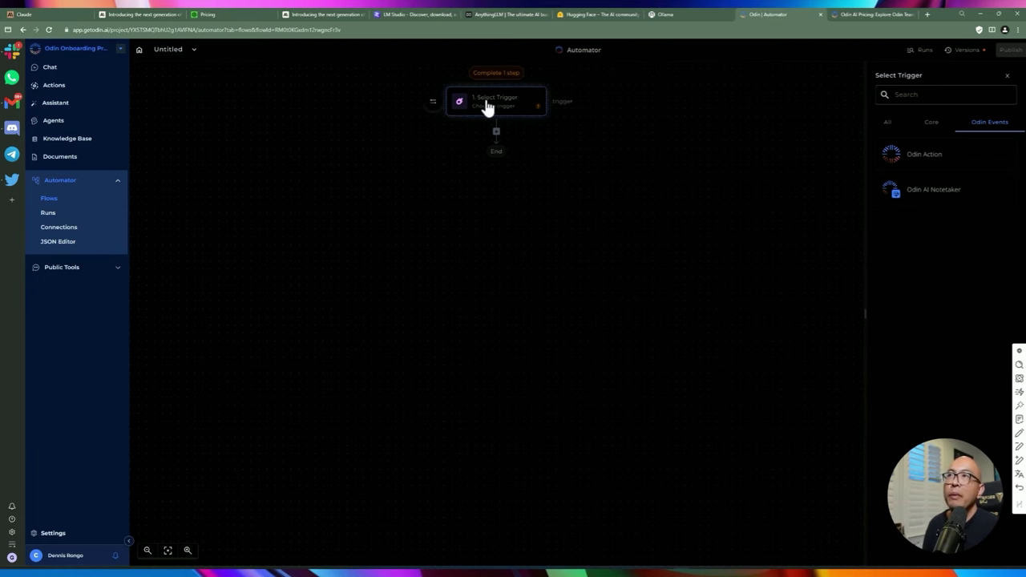
left_click(887, 122)
scroll(906, 239, "down", 3)
scroll(906, 239, "up", 3)
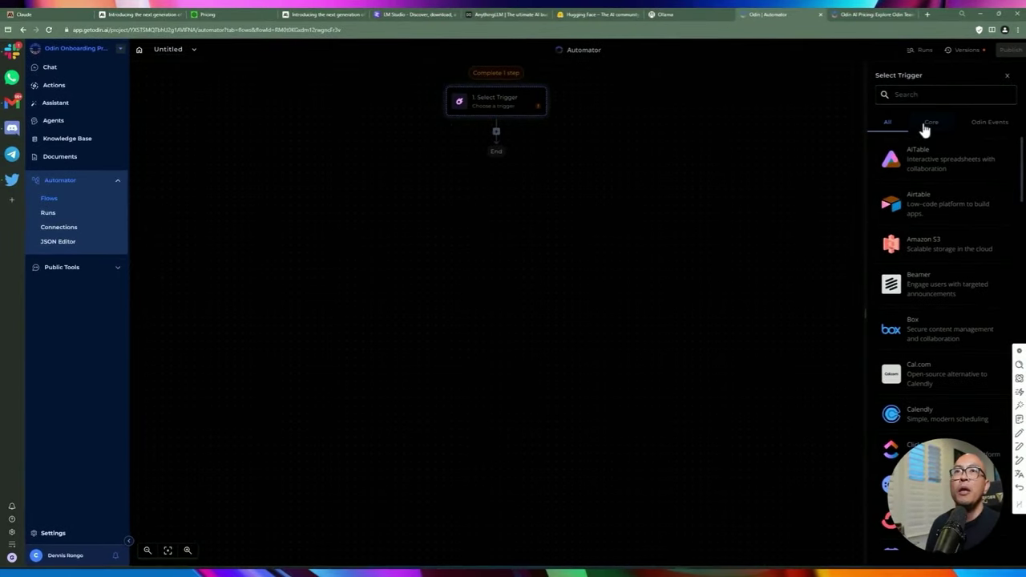
left_click(928, 125)
left_click(888, 131)
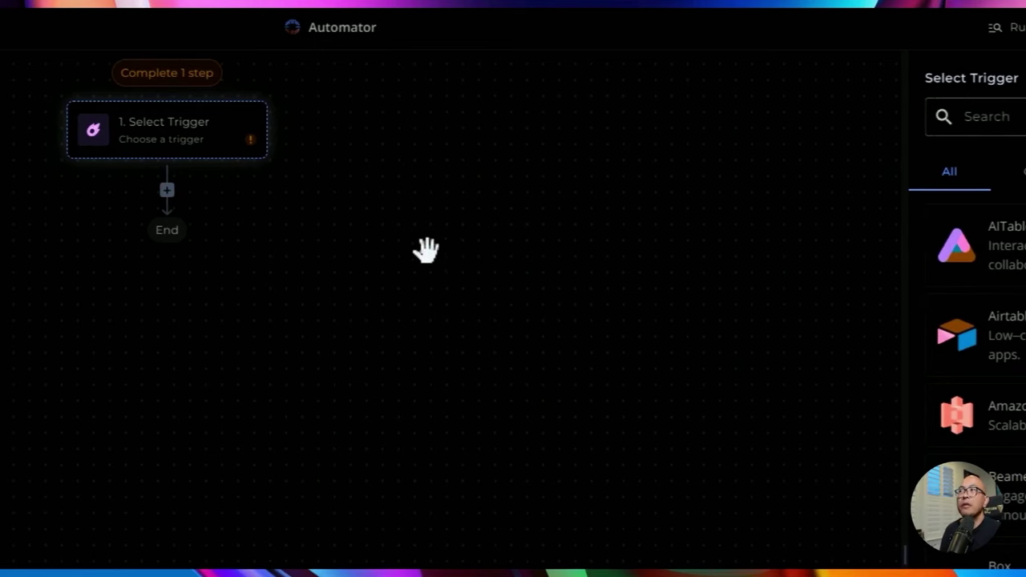
Step: Look over the Automator's Runs and JSON Editor pages, and open the Public Chatbot appearance settings
left_click(51, 217)
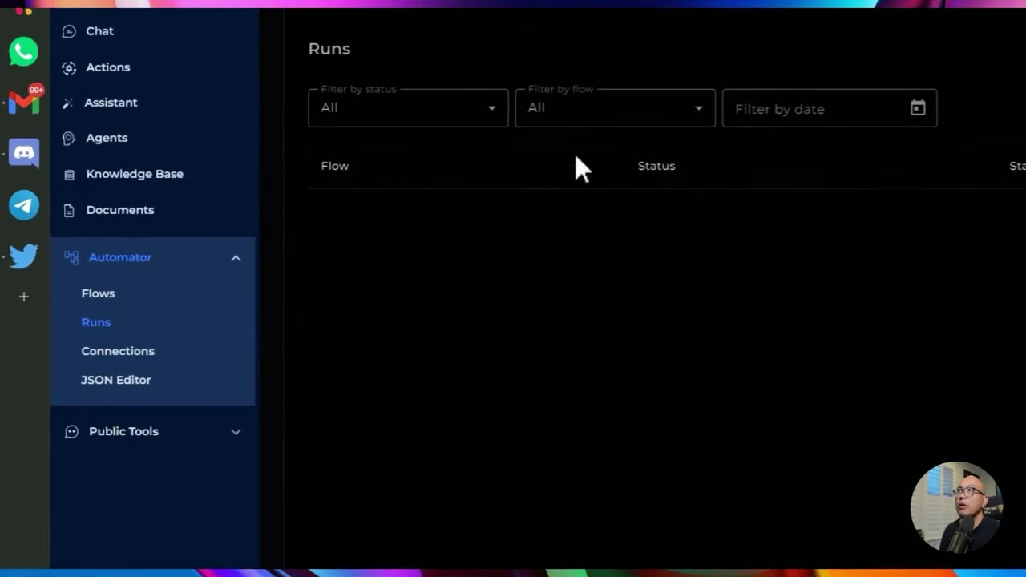
left_click(120, 382)
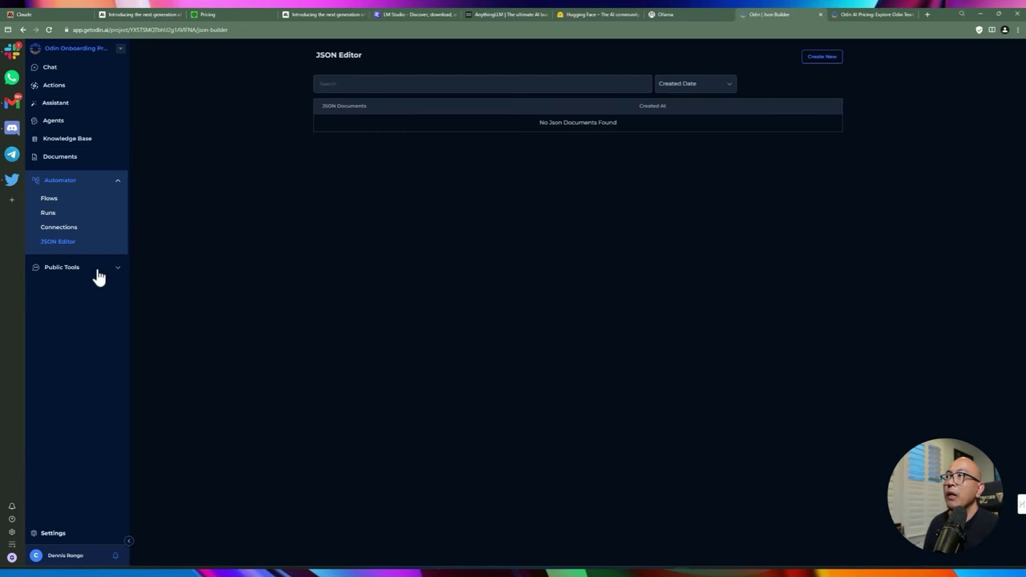
left_click(73, 272)
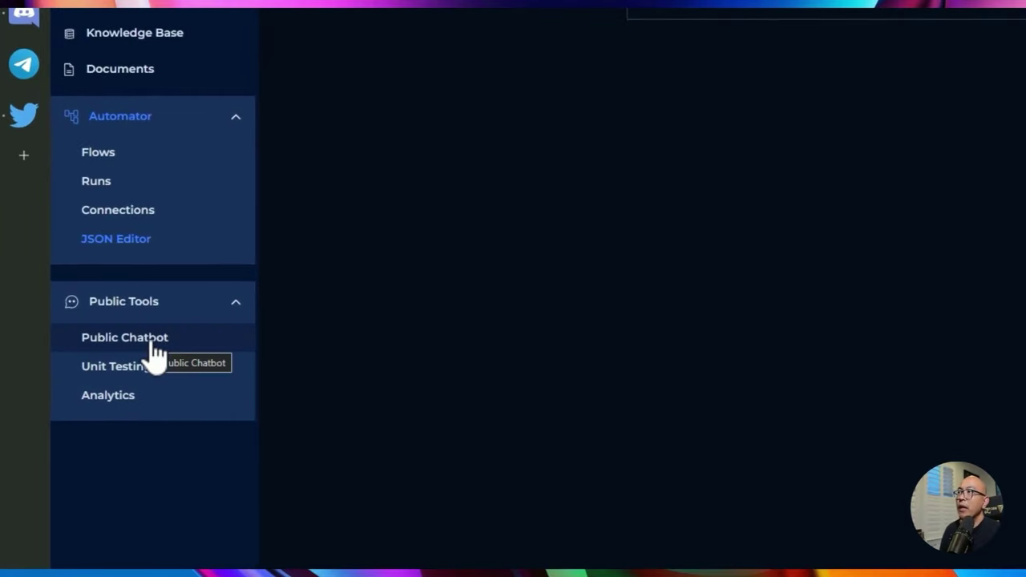
left_click(154, 353)
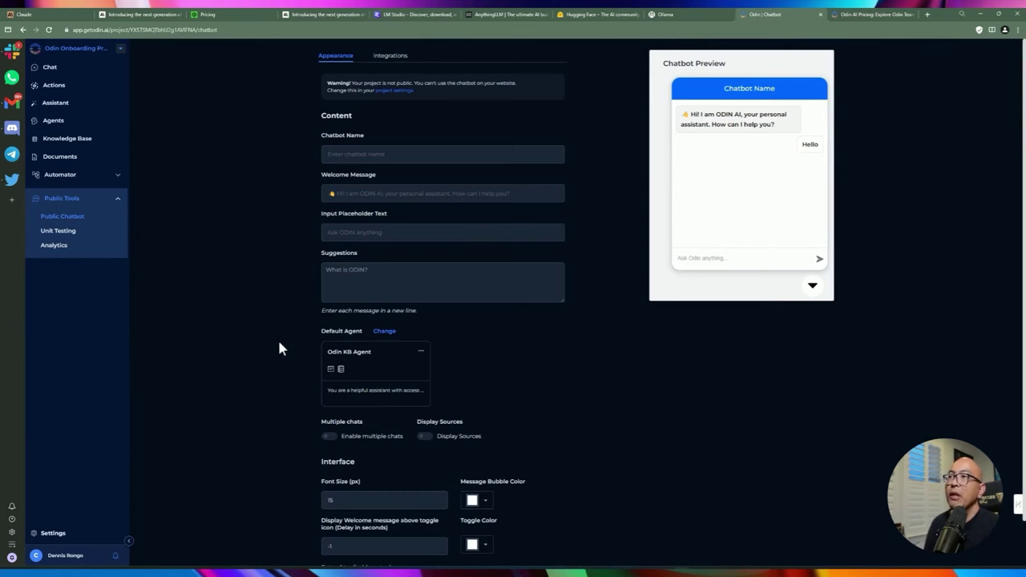
Step: Review the public chatbot's integration options: the window and widget embed scripts, Slack and Google Chat
left_click(390, 55)
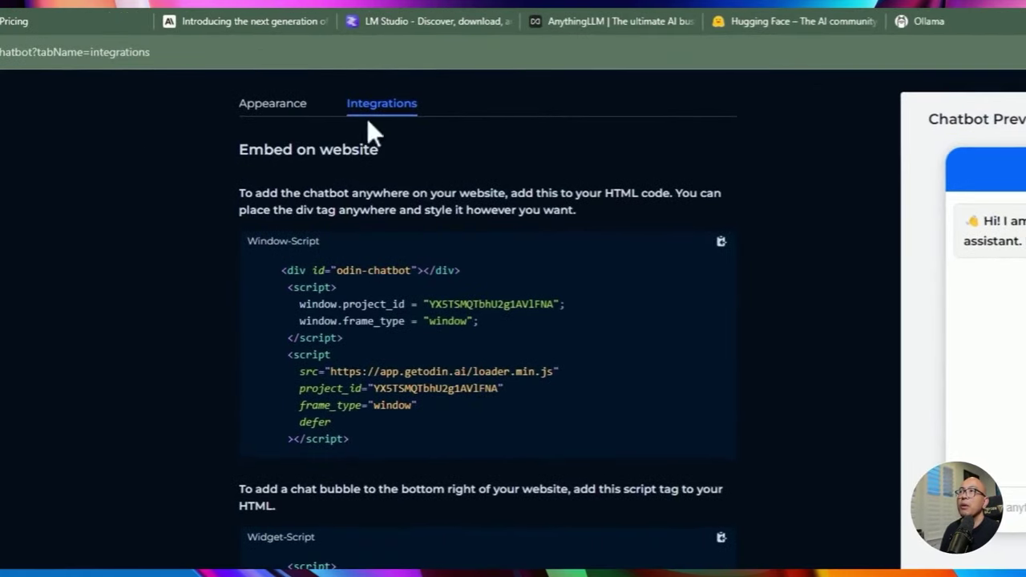
left_click_drag(353, 438, 343, 268)
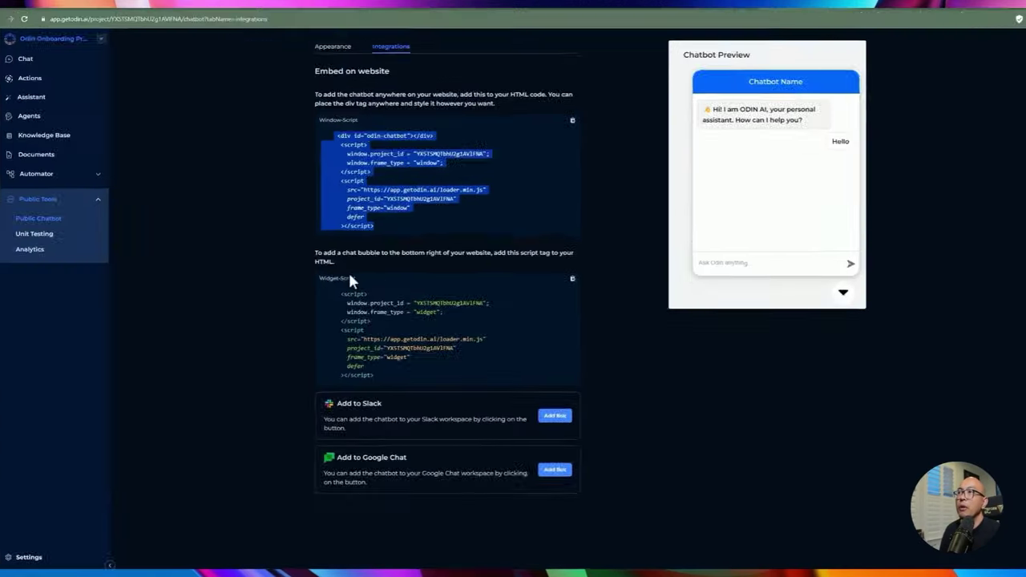
left_click(293, 259)
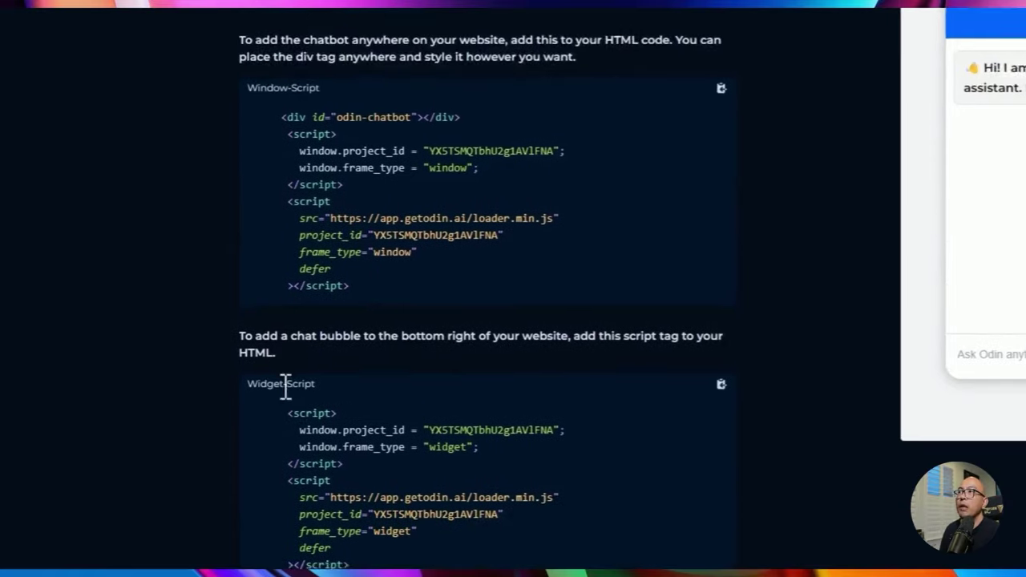
left_click_drag(298, 346, 371, 365)
left_click(329, 437)
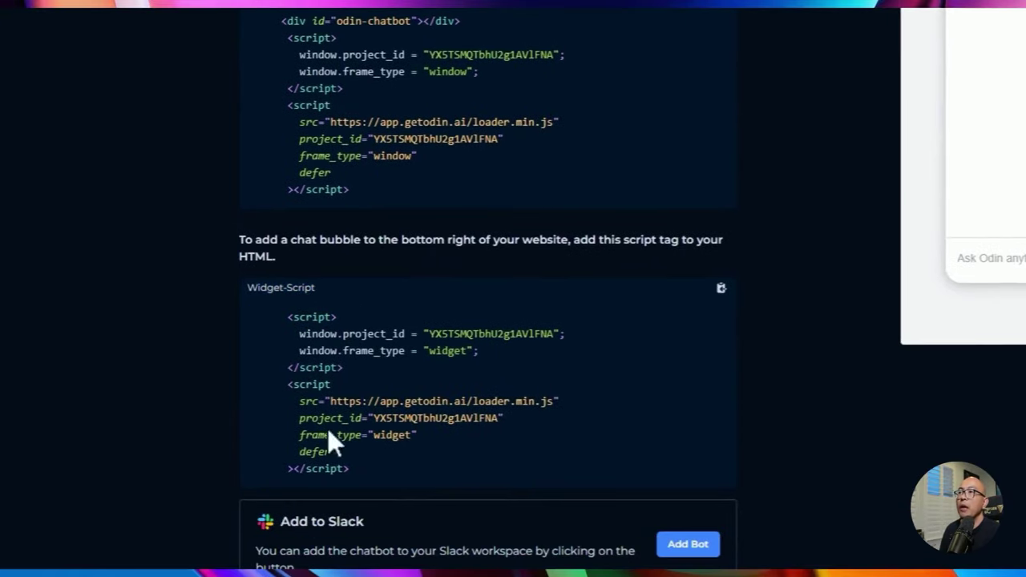
left_click_drag(292, 317, 407, 435)
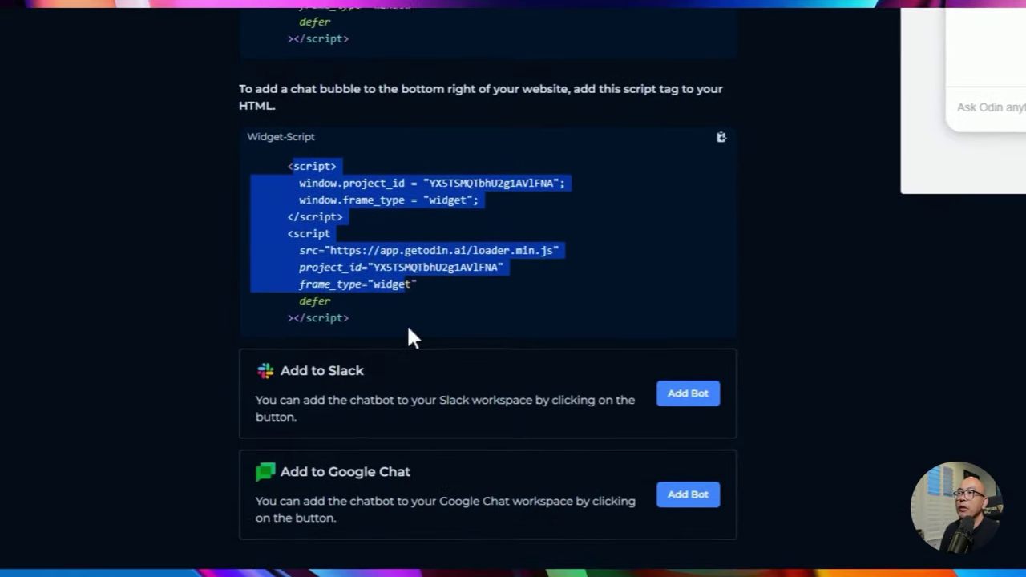
left_click(374, 516)
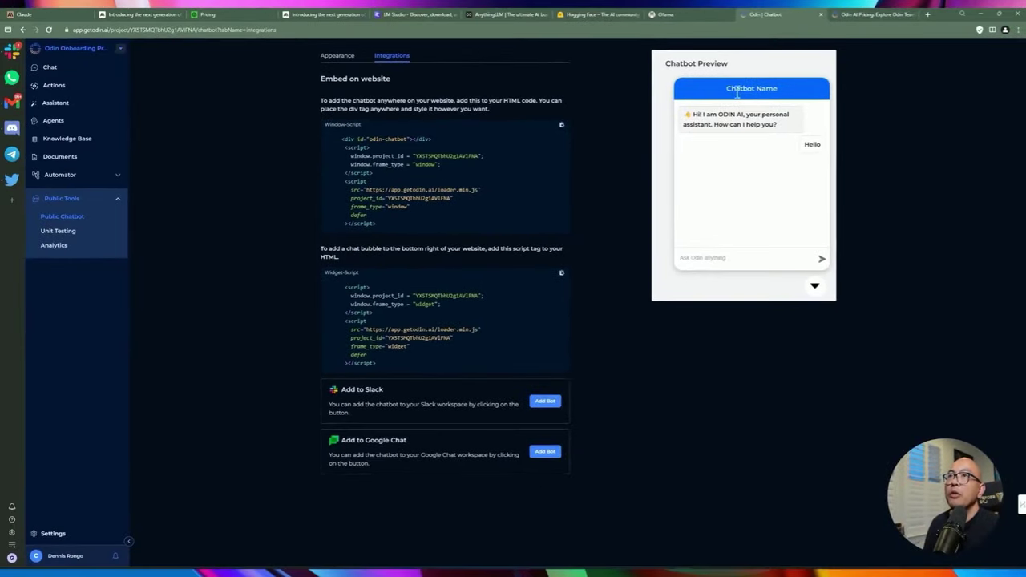
Step: Return to the chatbot's appearance settings and enter a chatbot name made of the owner's first name followed by "Agent"
left_click(341, 57)
left_click(355, 154)
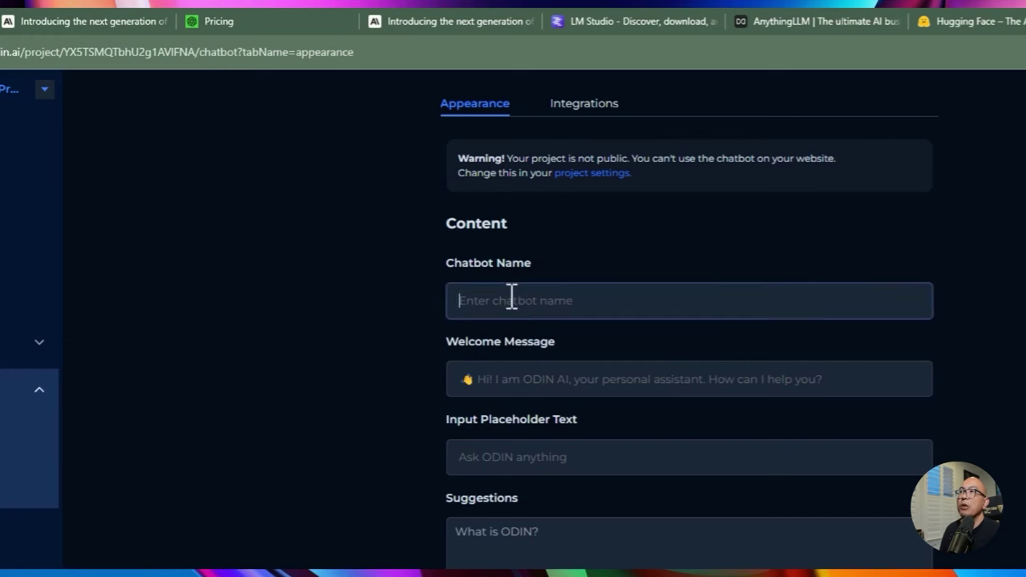
type("Denni")
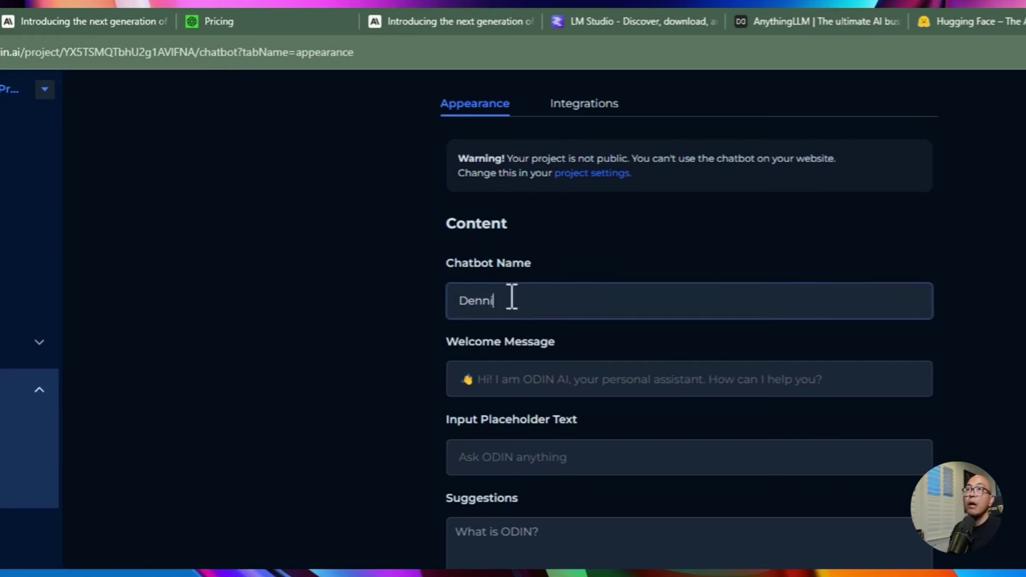
type("s Agh")
key("BackSpace")
type("eni")
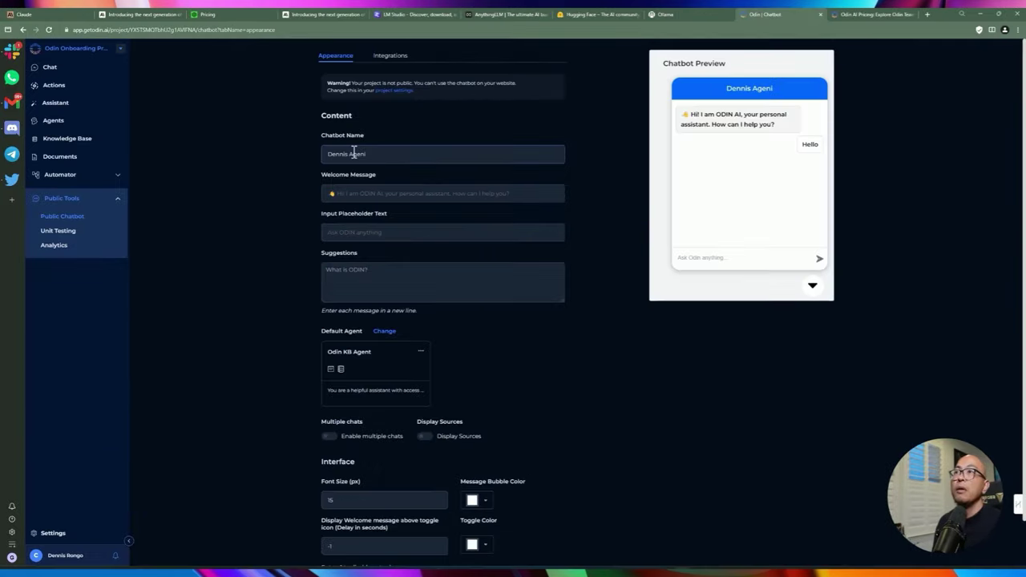
key("BackSpace")
type("t")
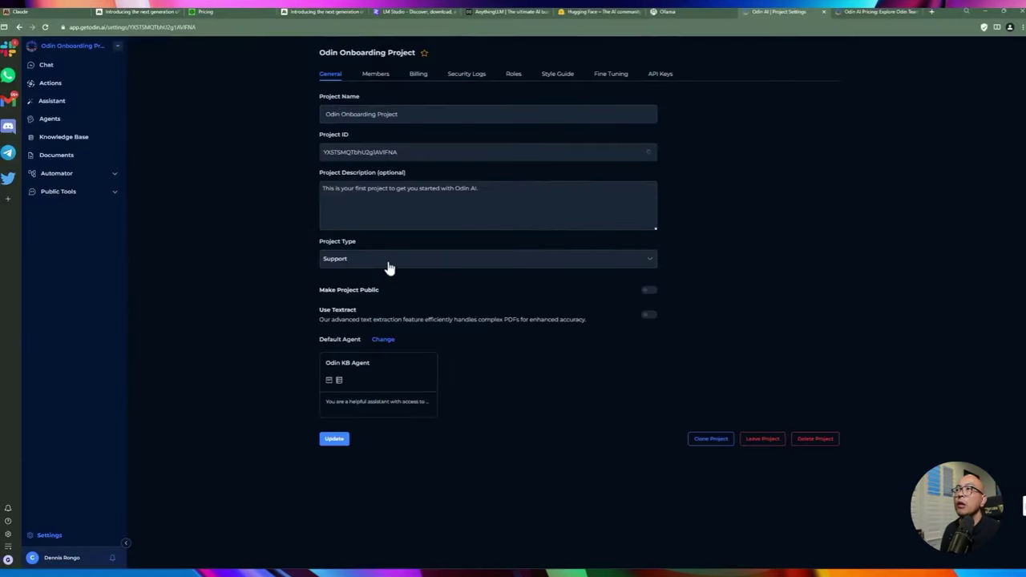
Step: Check the available project types in the project's general settings and copy the project description text
left_click(390, 258)
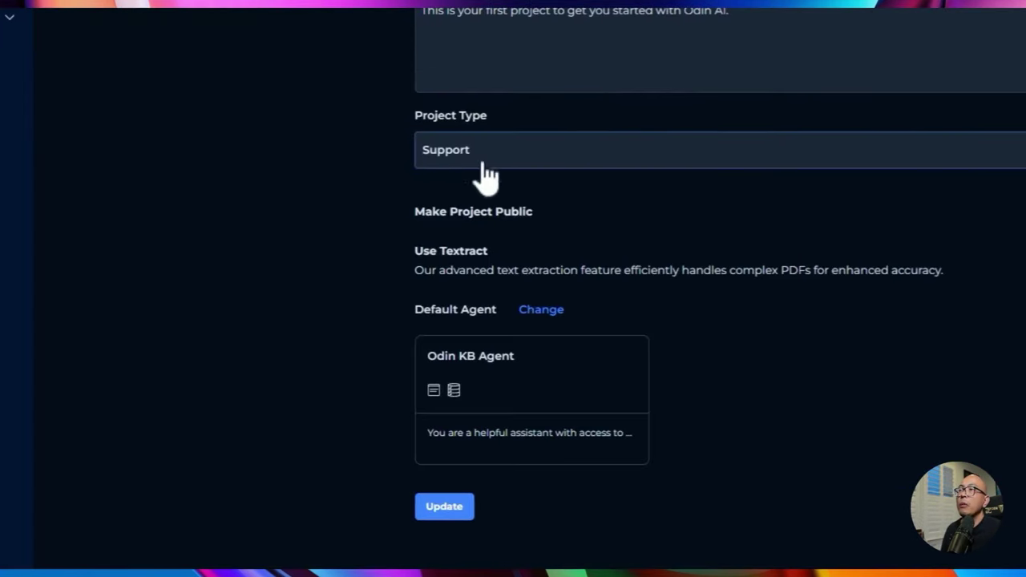
left_click(252, 173)
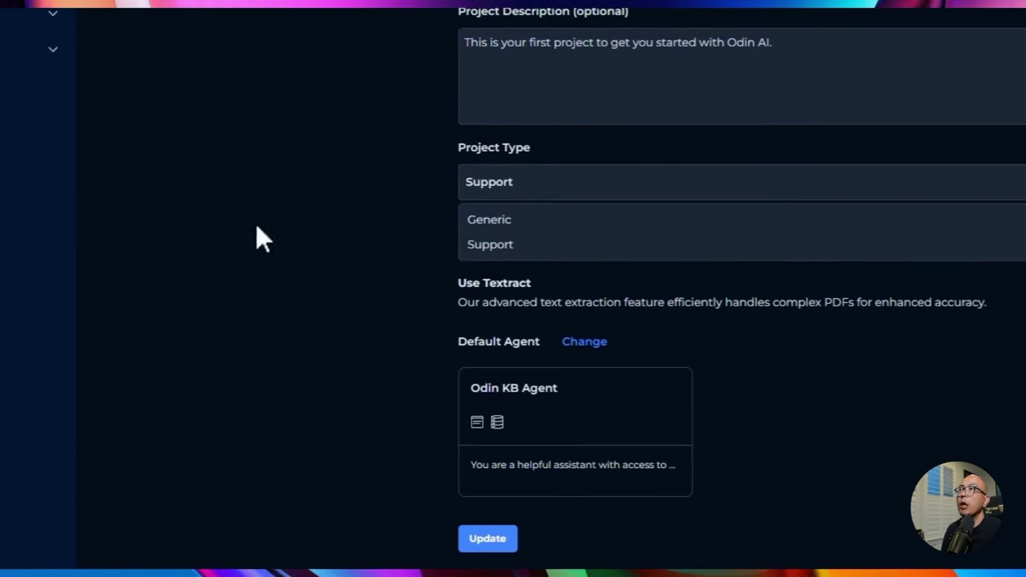
left_click(257, 226)
left_click(554, 48)
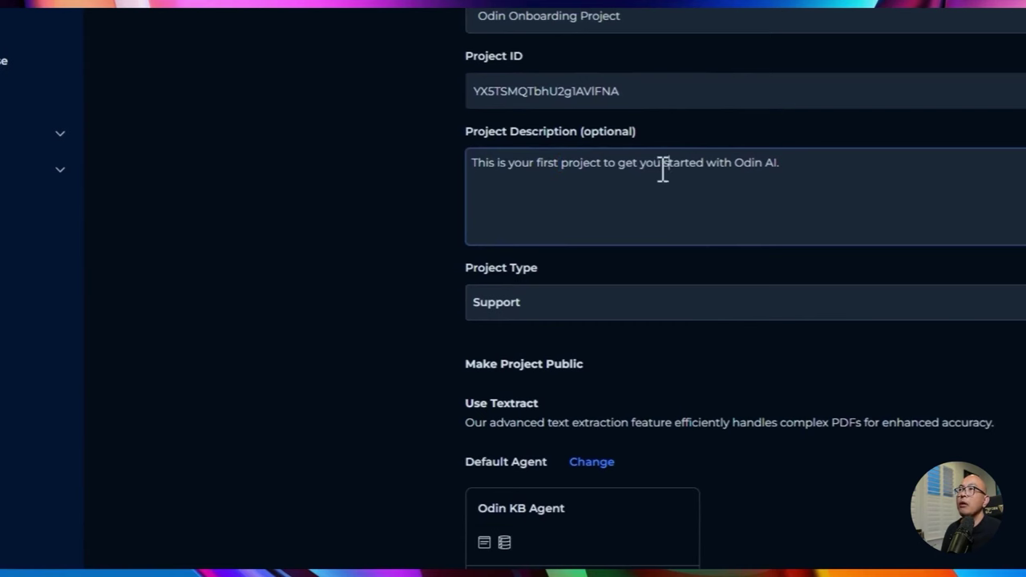
key("ctrl+a")
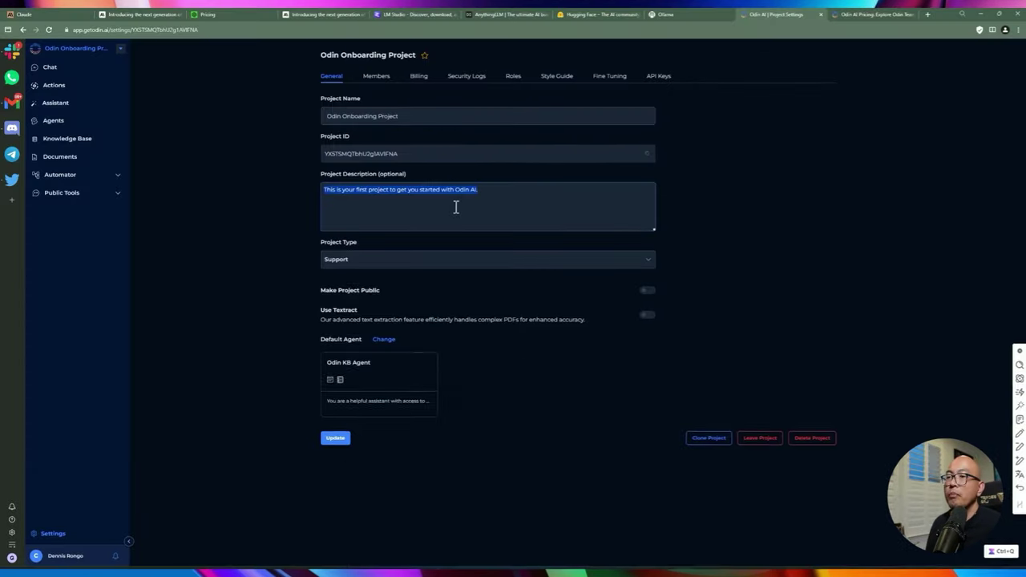
key("ctrl+c")
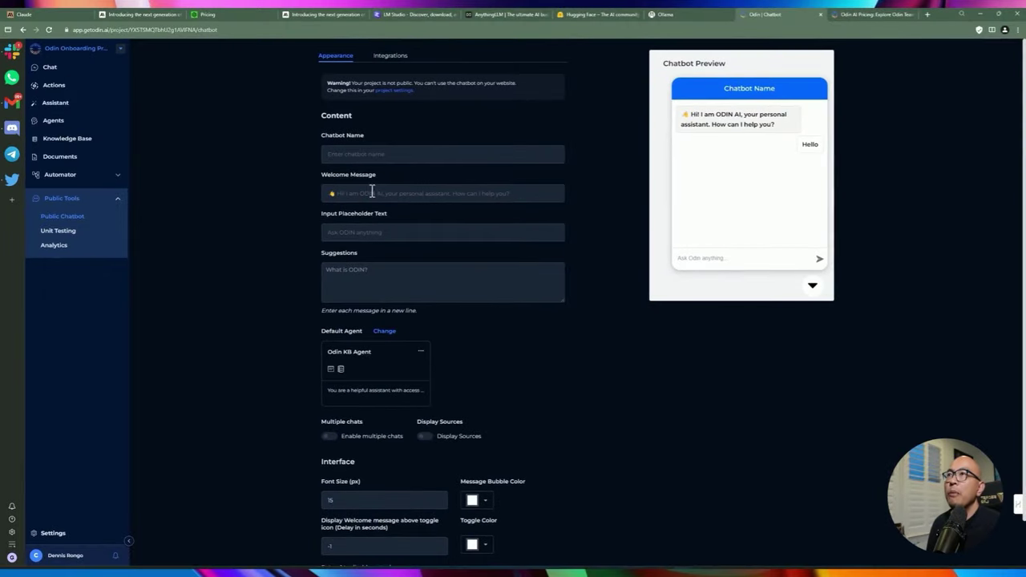
Step: Change the public chatbot's message bubble color to a muted dark red, and reopen its integration options
left_click(362, 232)
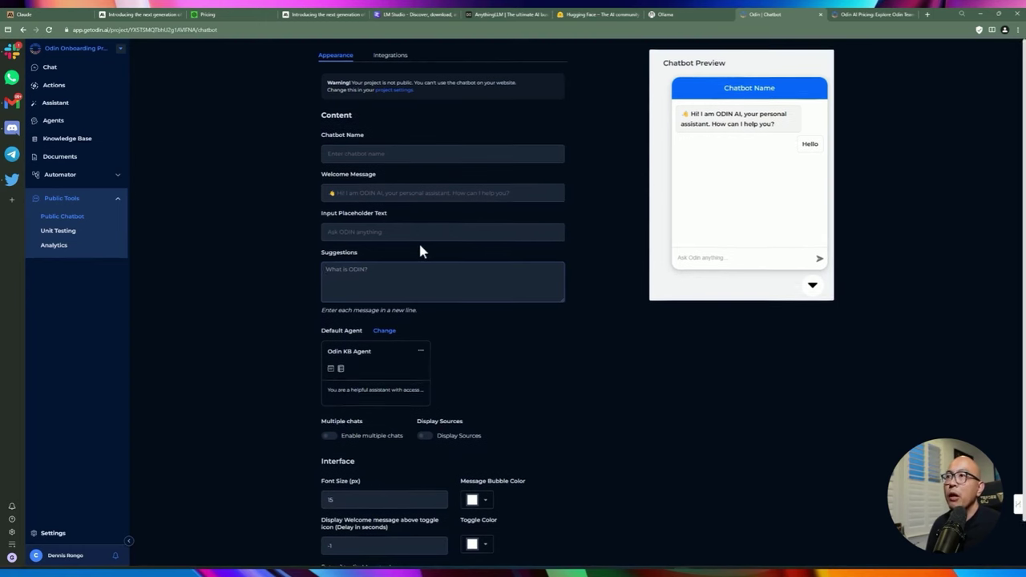
scroll(405, 276, "down", 1)
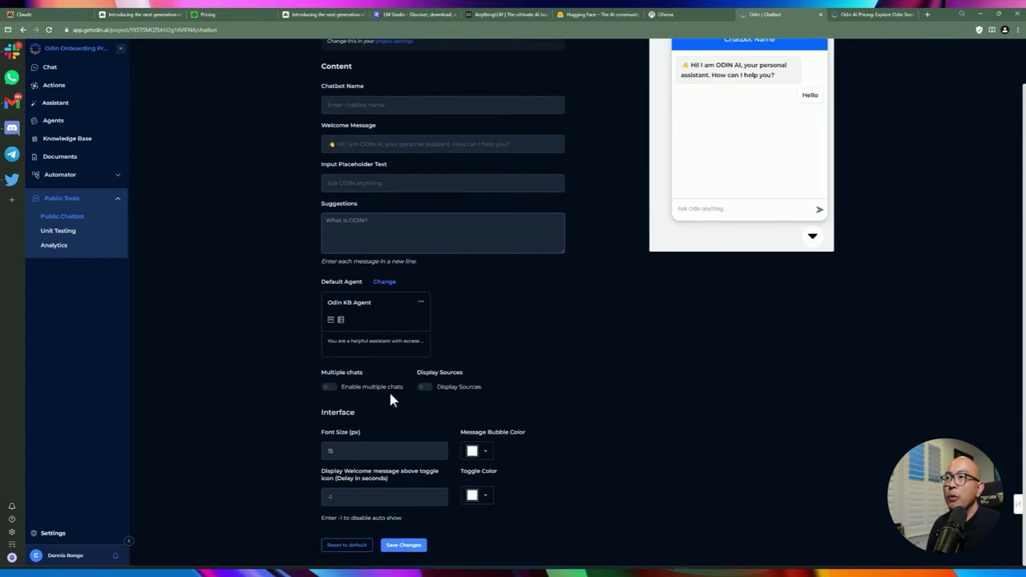
left_click(477, 450)
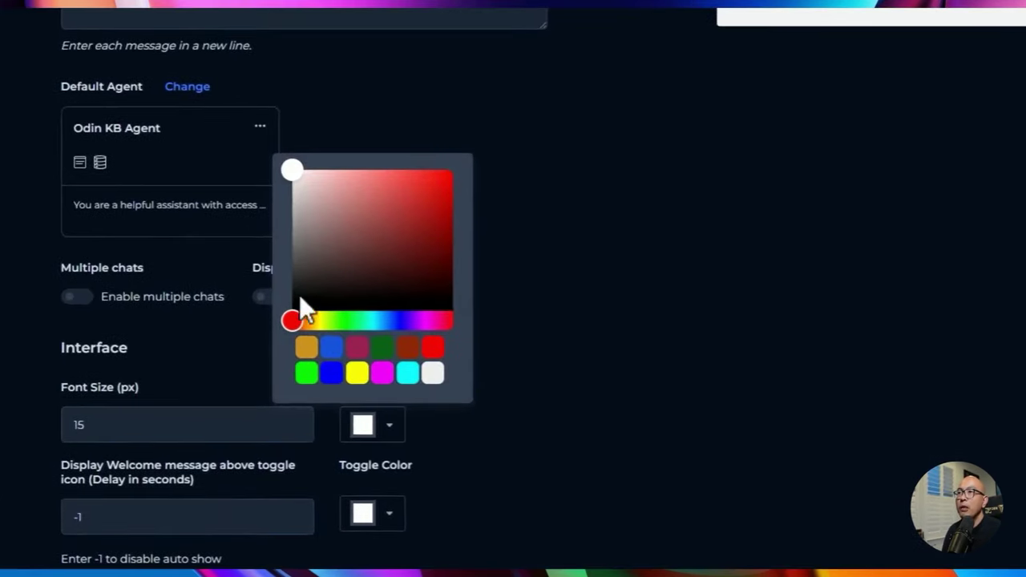
left_click(380, 236)
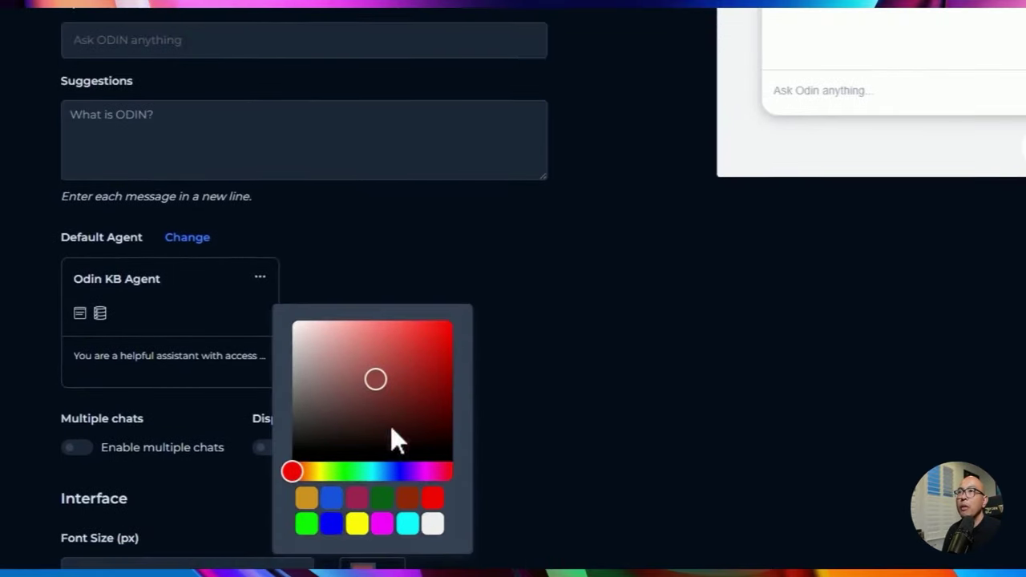
key("Escape")
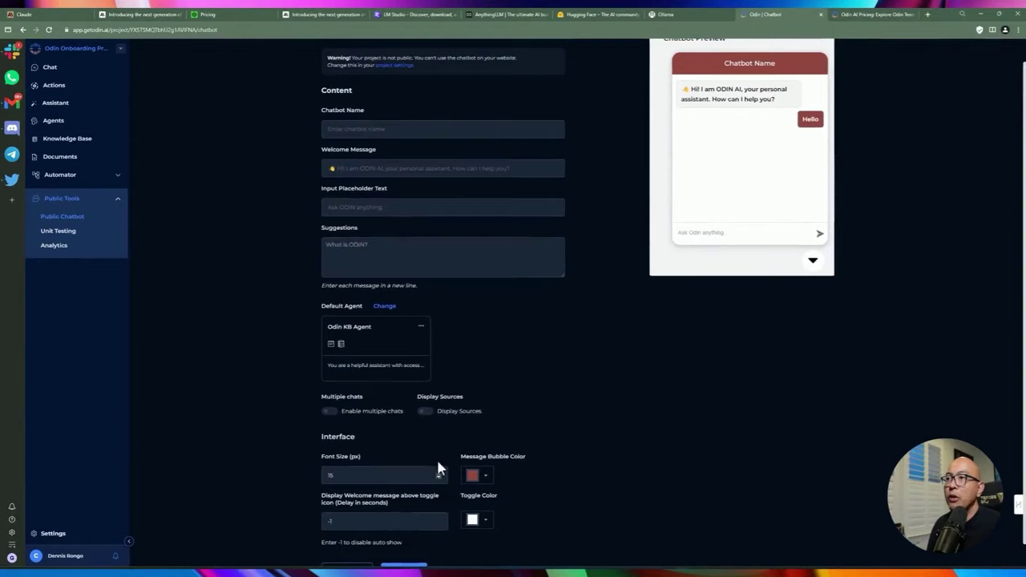
scroll(406, 273, "up", 1)
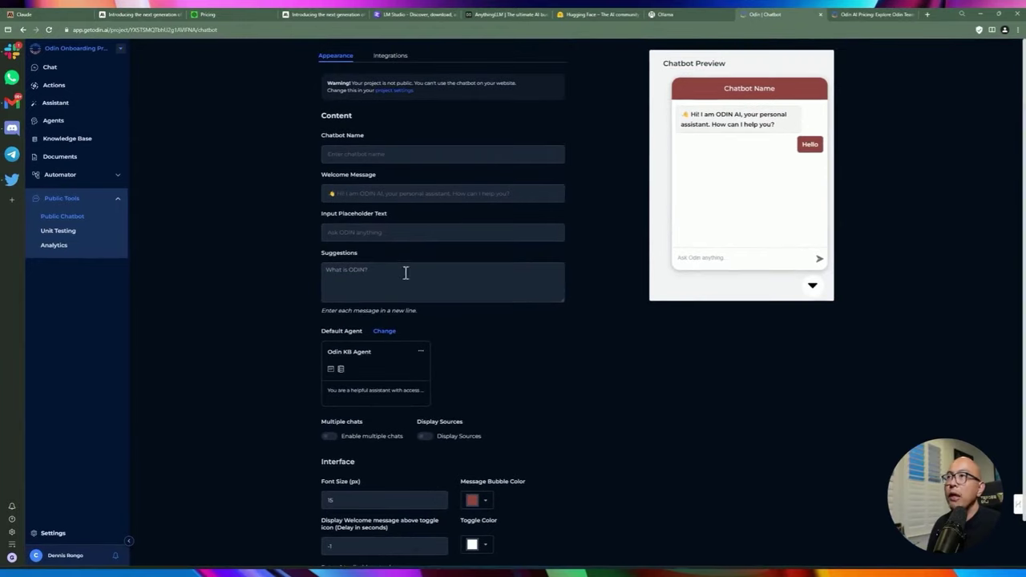
left_click(388, 58)
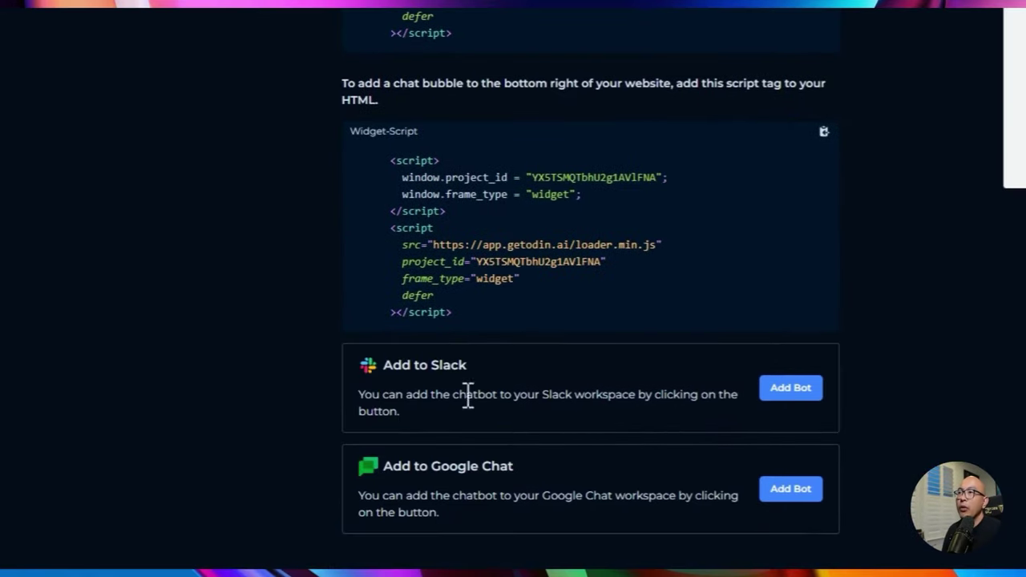